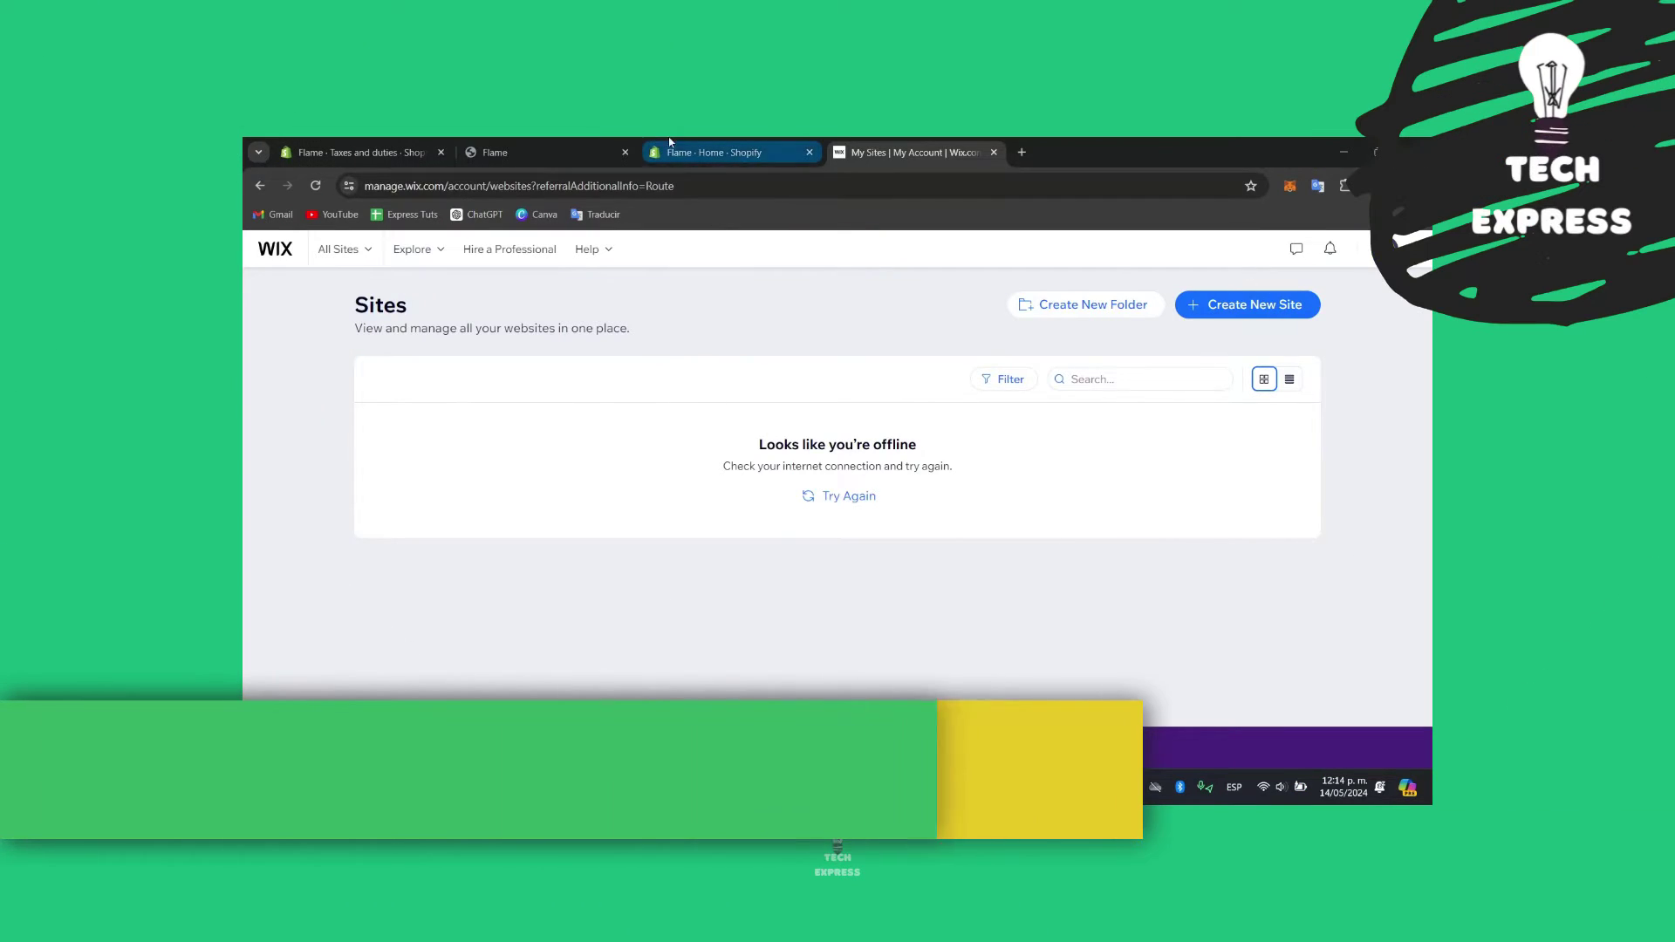
Switch from the Wix My Sites tab to the Flame store's Shopify admin home.
{"action": "mouse_move", "coordinate": [686, 142]}
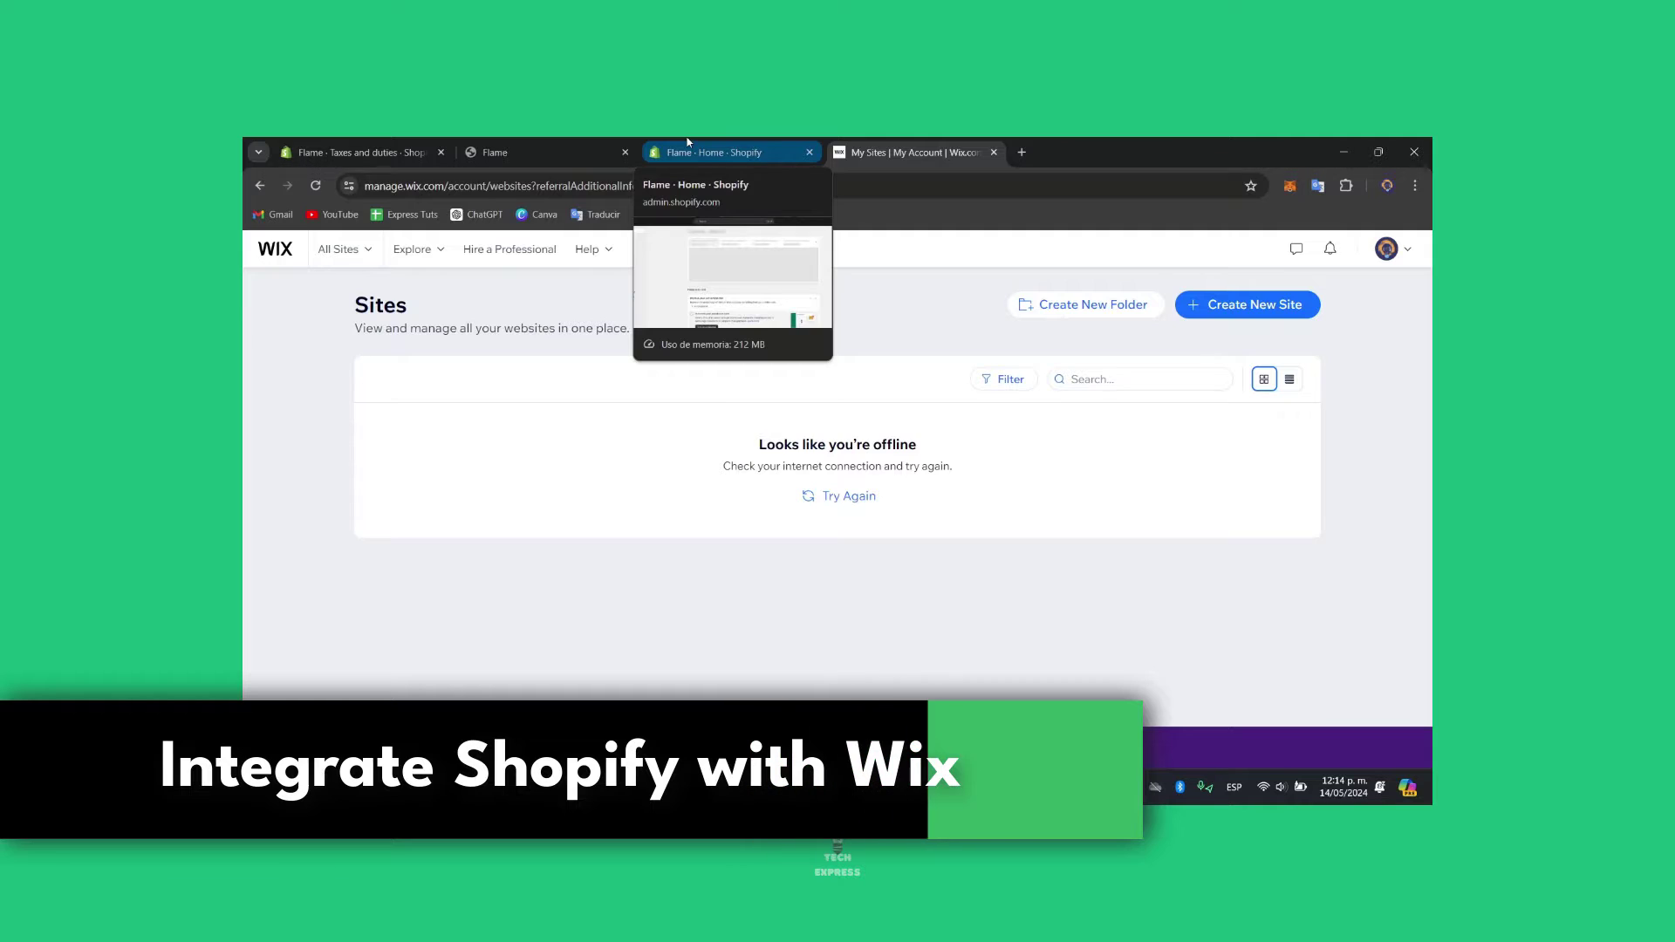
{"action": "left_click", "coordinate": [687, 143]}
{"action": "left_click", "coordinate": [915, 144]}
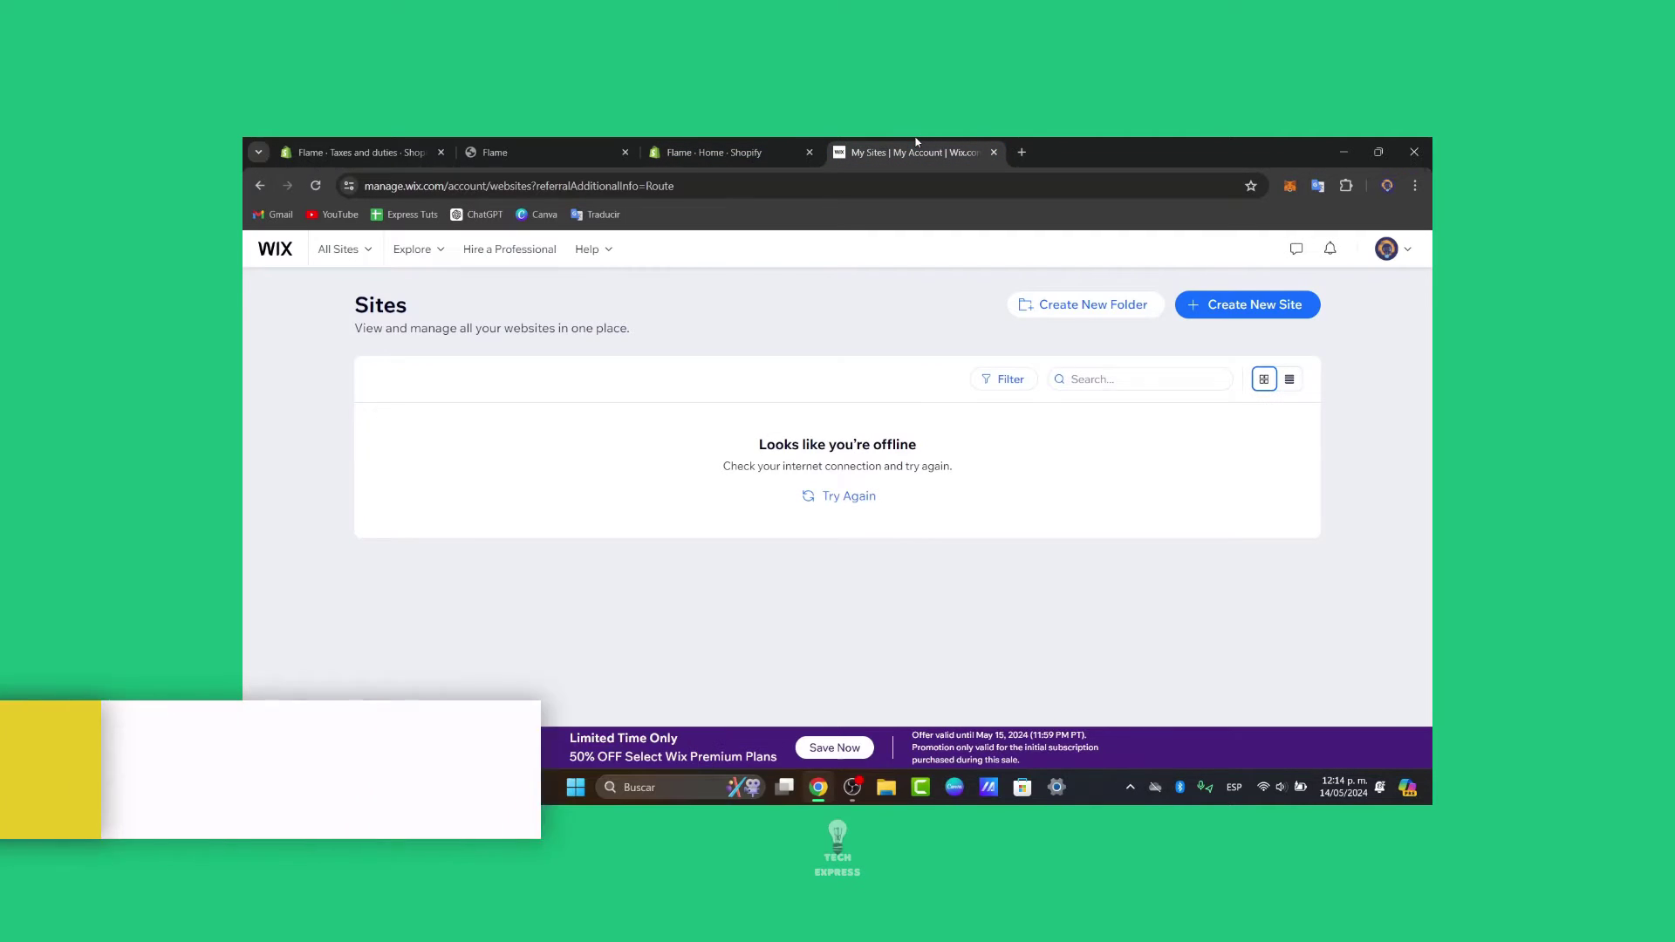
{"action": "mouse_move", "coordinate": [589, 142]}
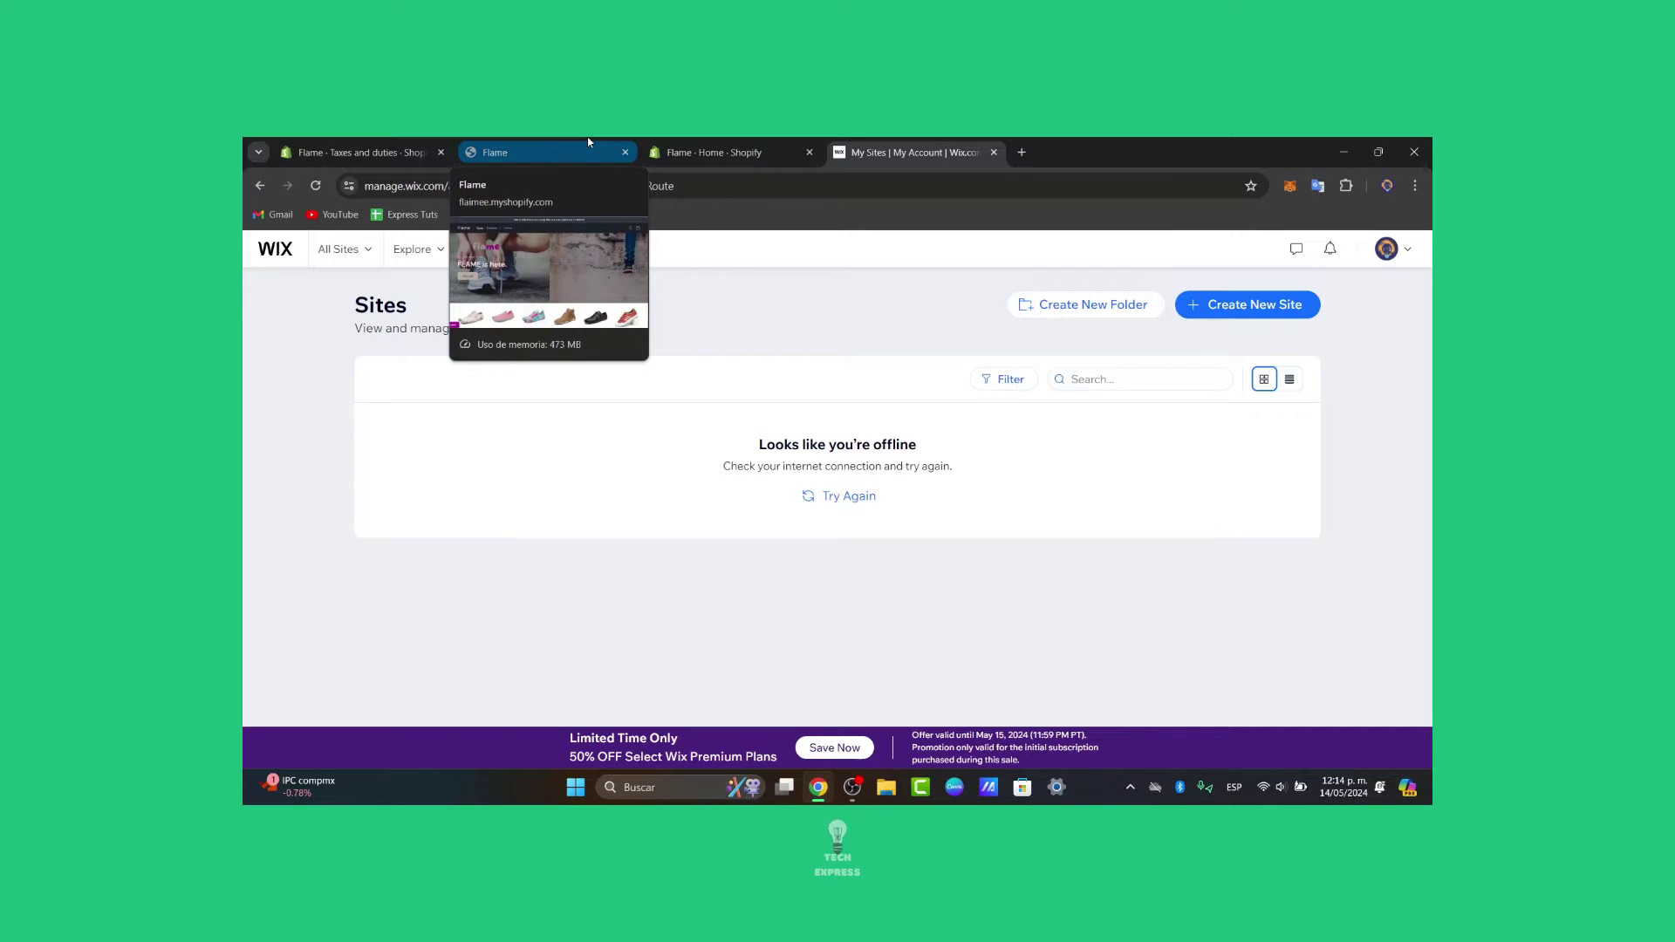
{"action": "left_click", "coordinate": [740, 143]}
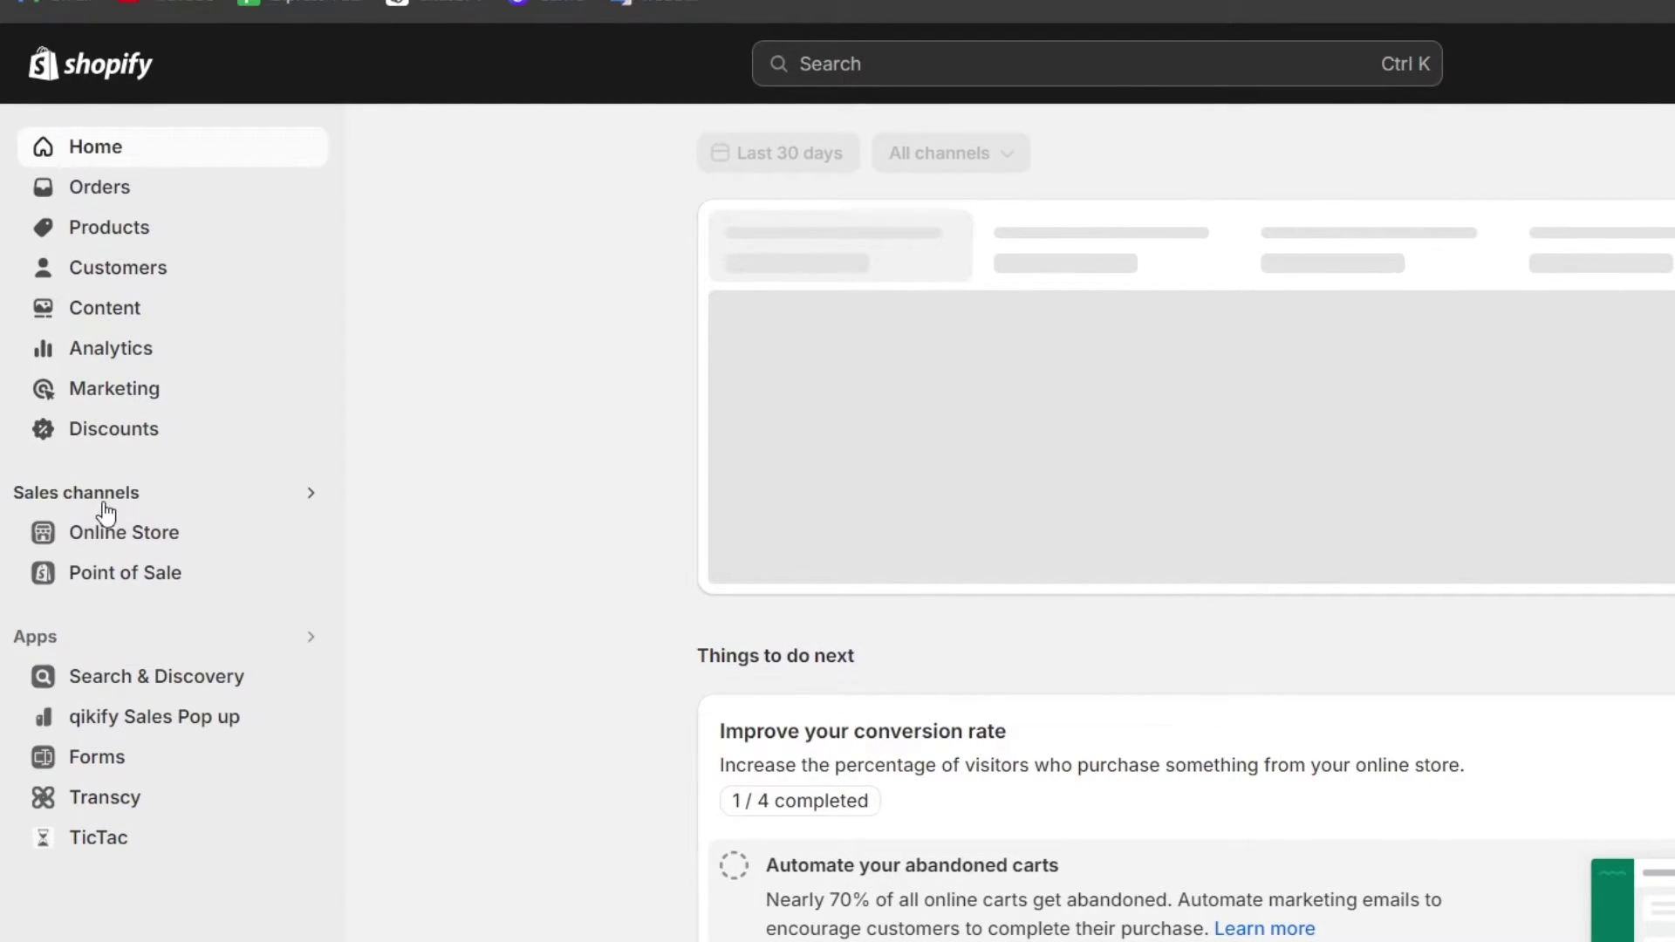
Show the store's installed sales channels from the sidebar's Sales channels heading.
{"action": "left_click", "coordinate": [103, 502]}
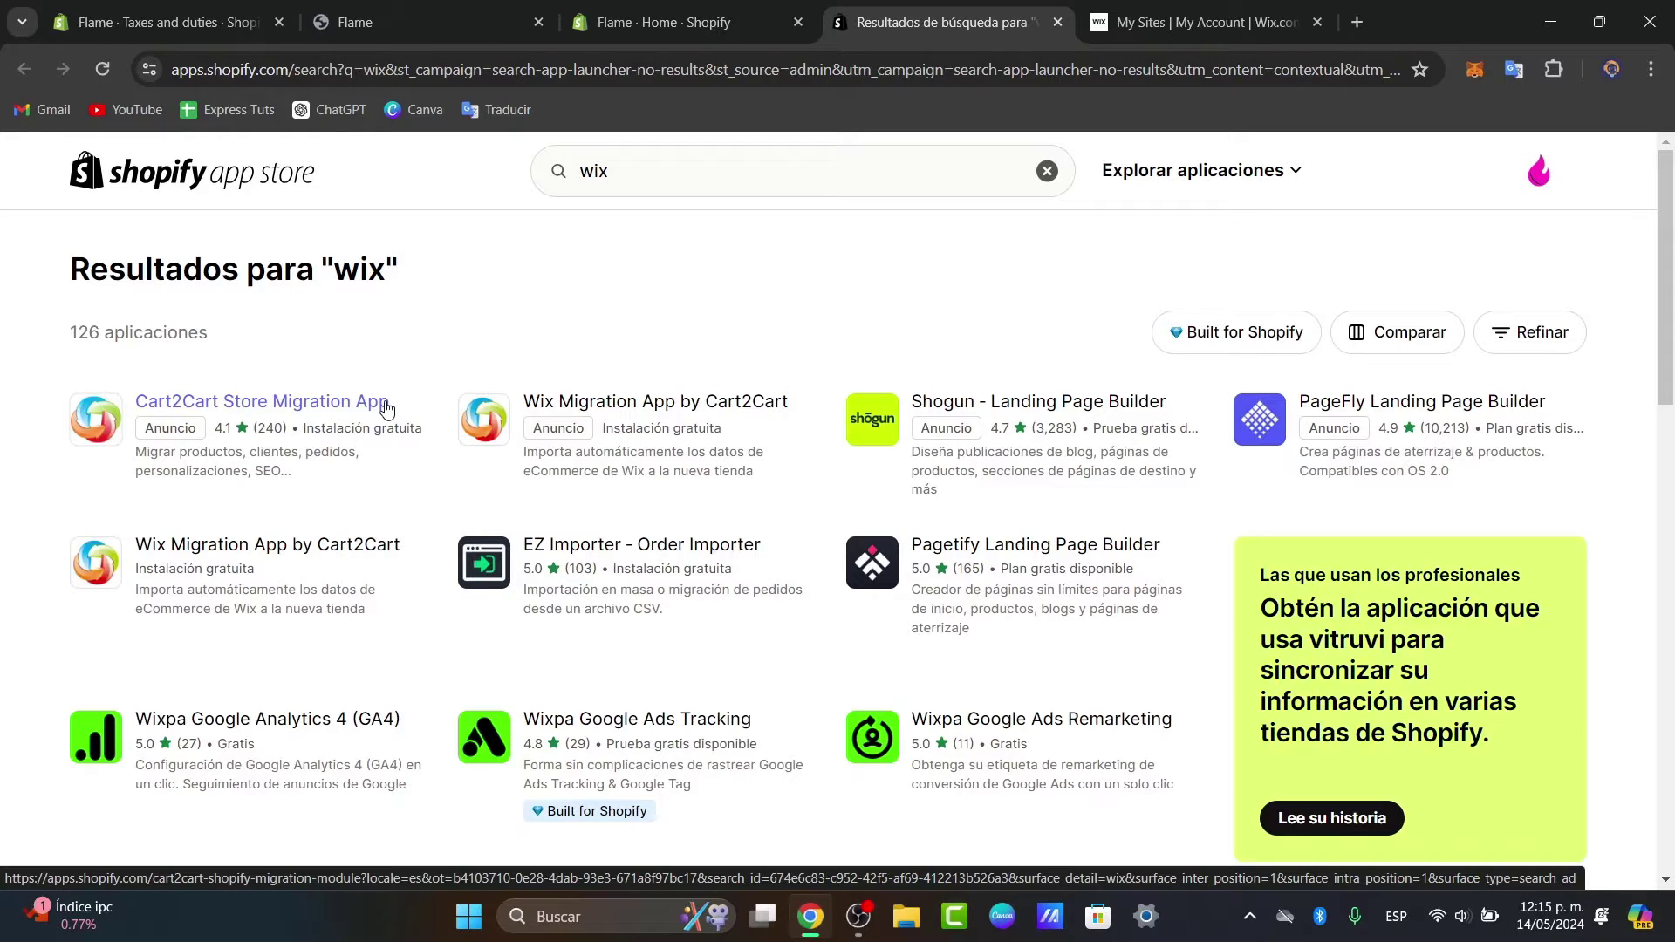
Toggle between Shopify and Wix tabs until the Sites page loads, then open My Site 2's dashboard.
{"action": "left_click", "coordinate": [689, 21]}
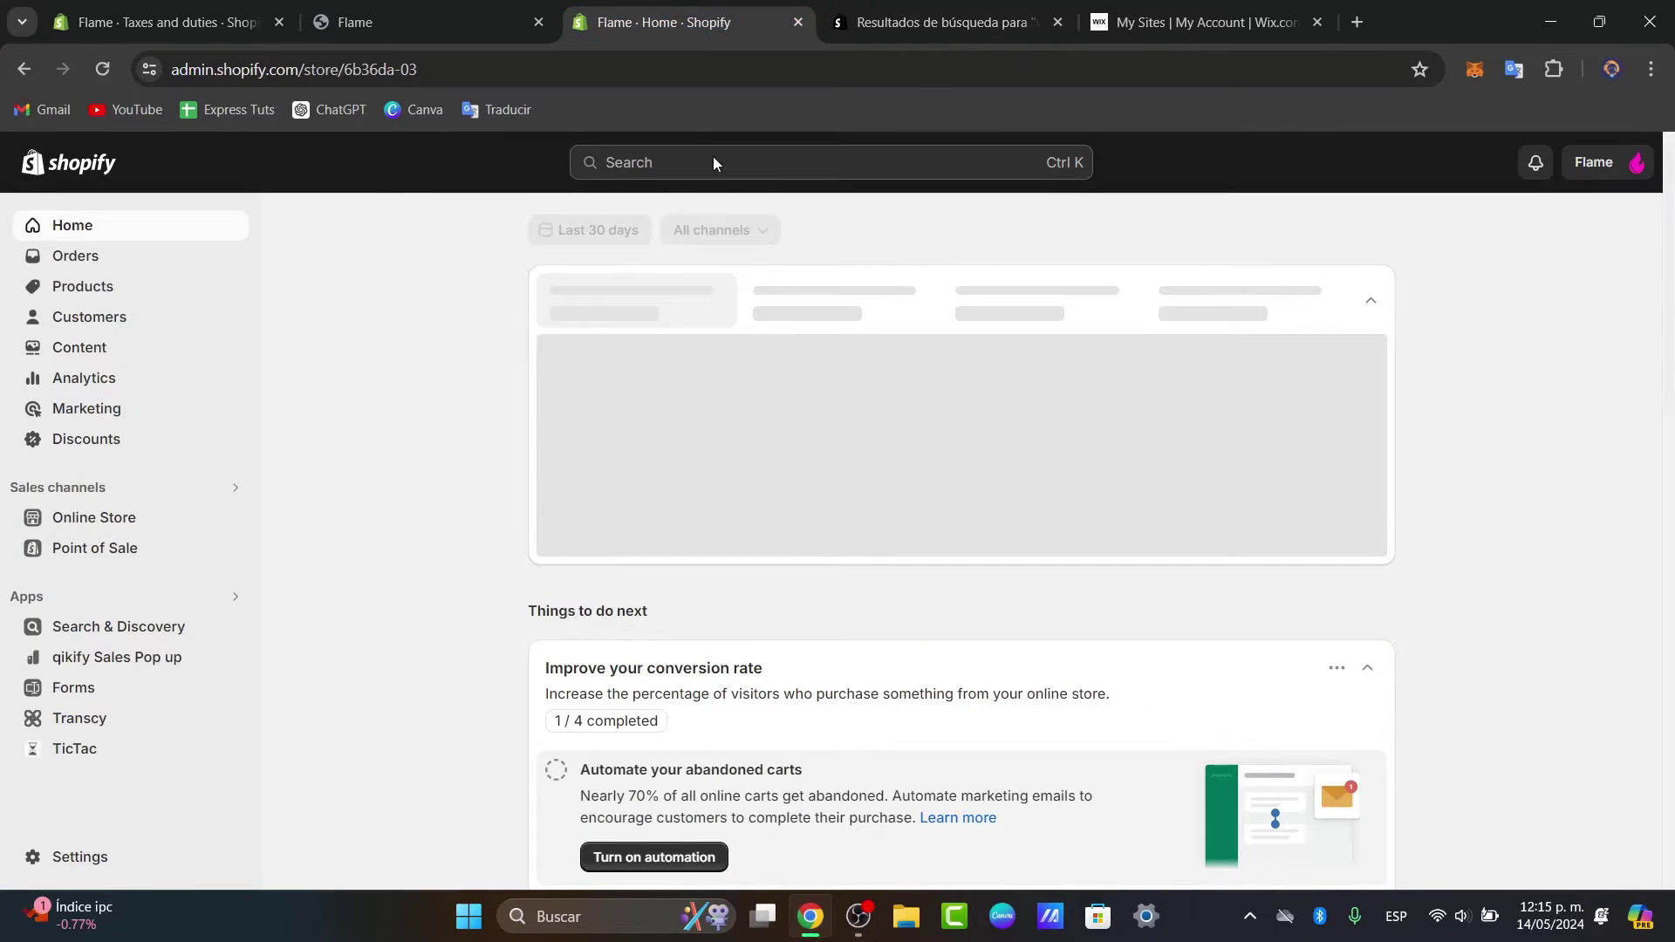
{"action": "left_click", "coordinate": [1221, 18]}
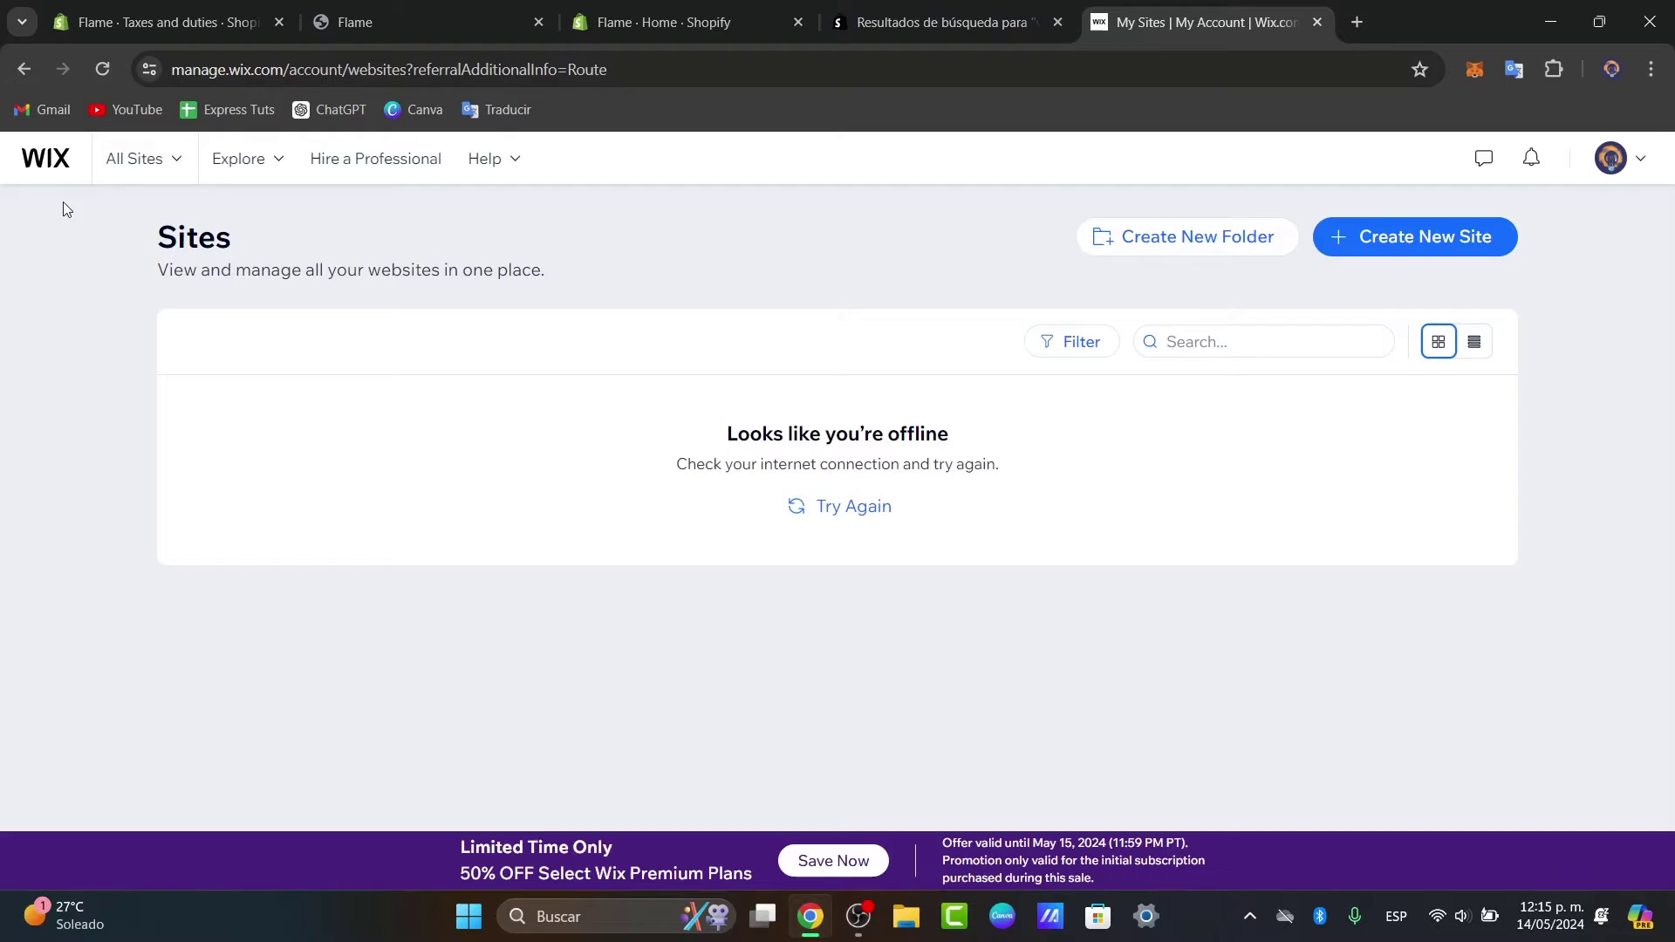
{"action": "left_click", "coordinate": [667, 13]}
{"action": "left_click", "coordinate": [1294, 7]}
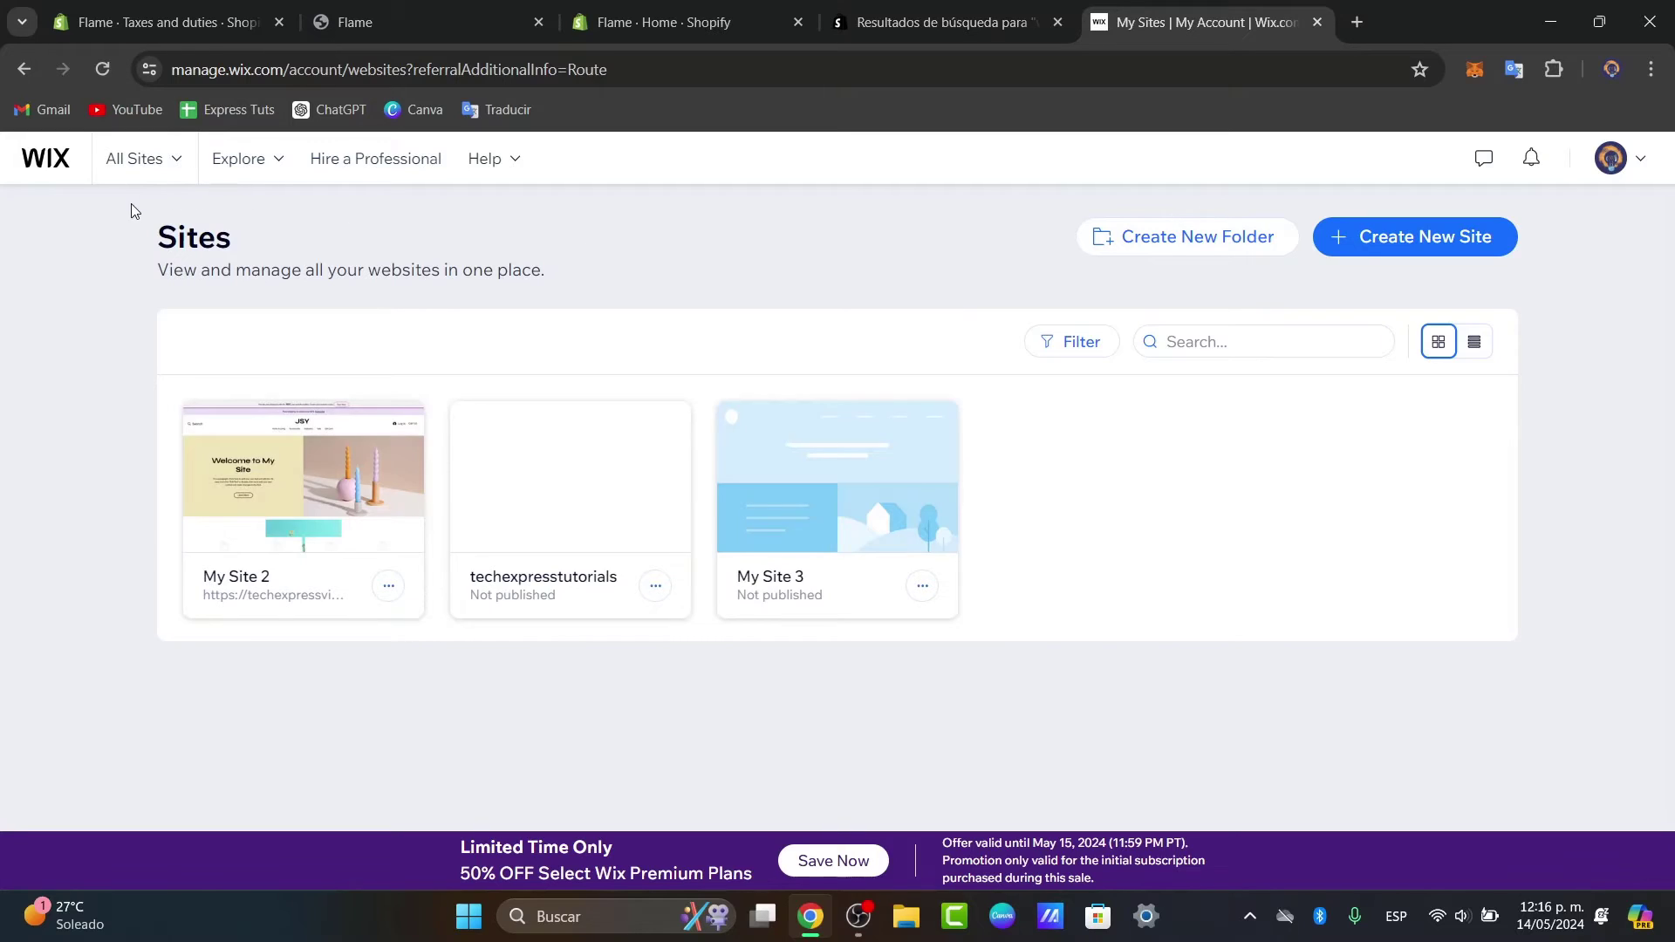
{"action": "mouse_move", "coordinate": [327, 569]}
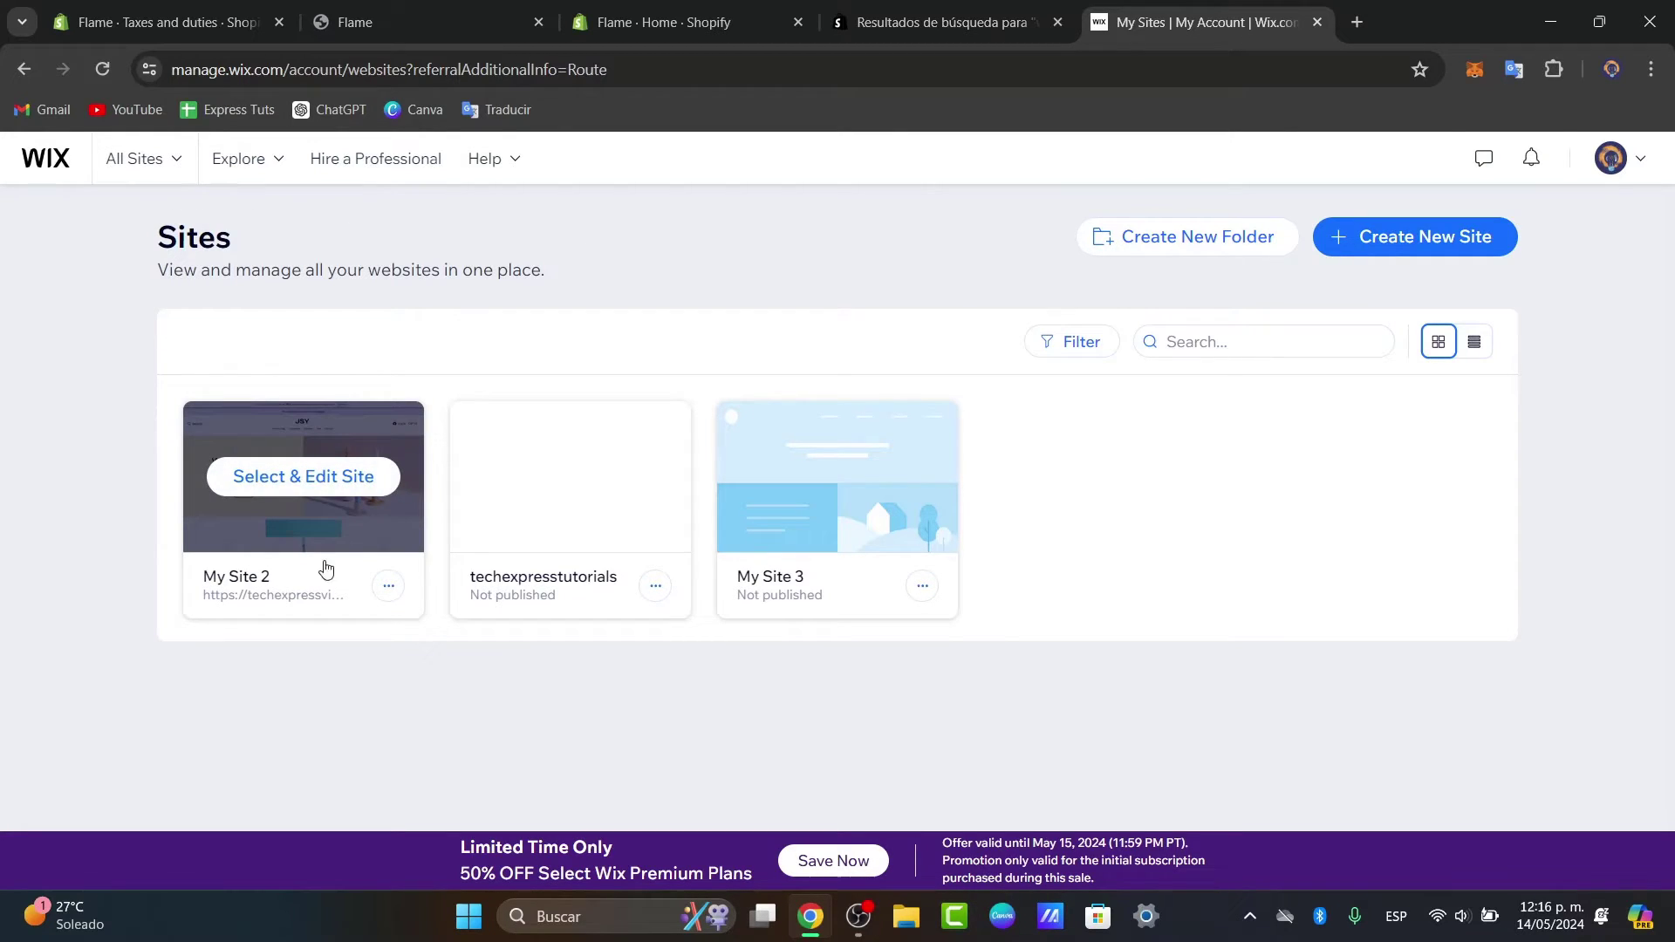
{"action": "left_click", "coordinate": [325, 486]}
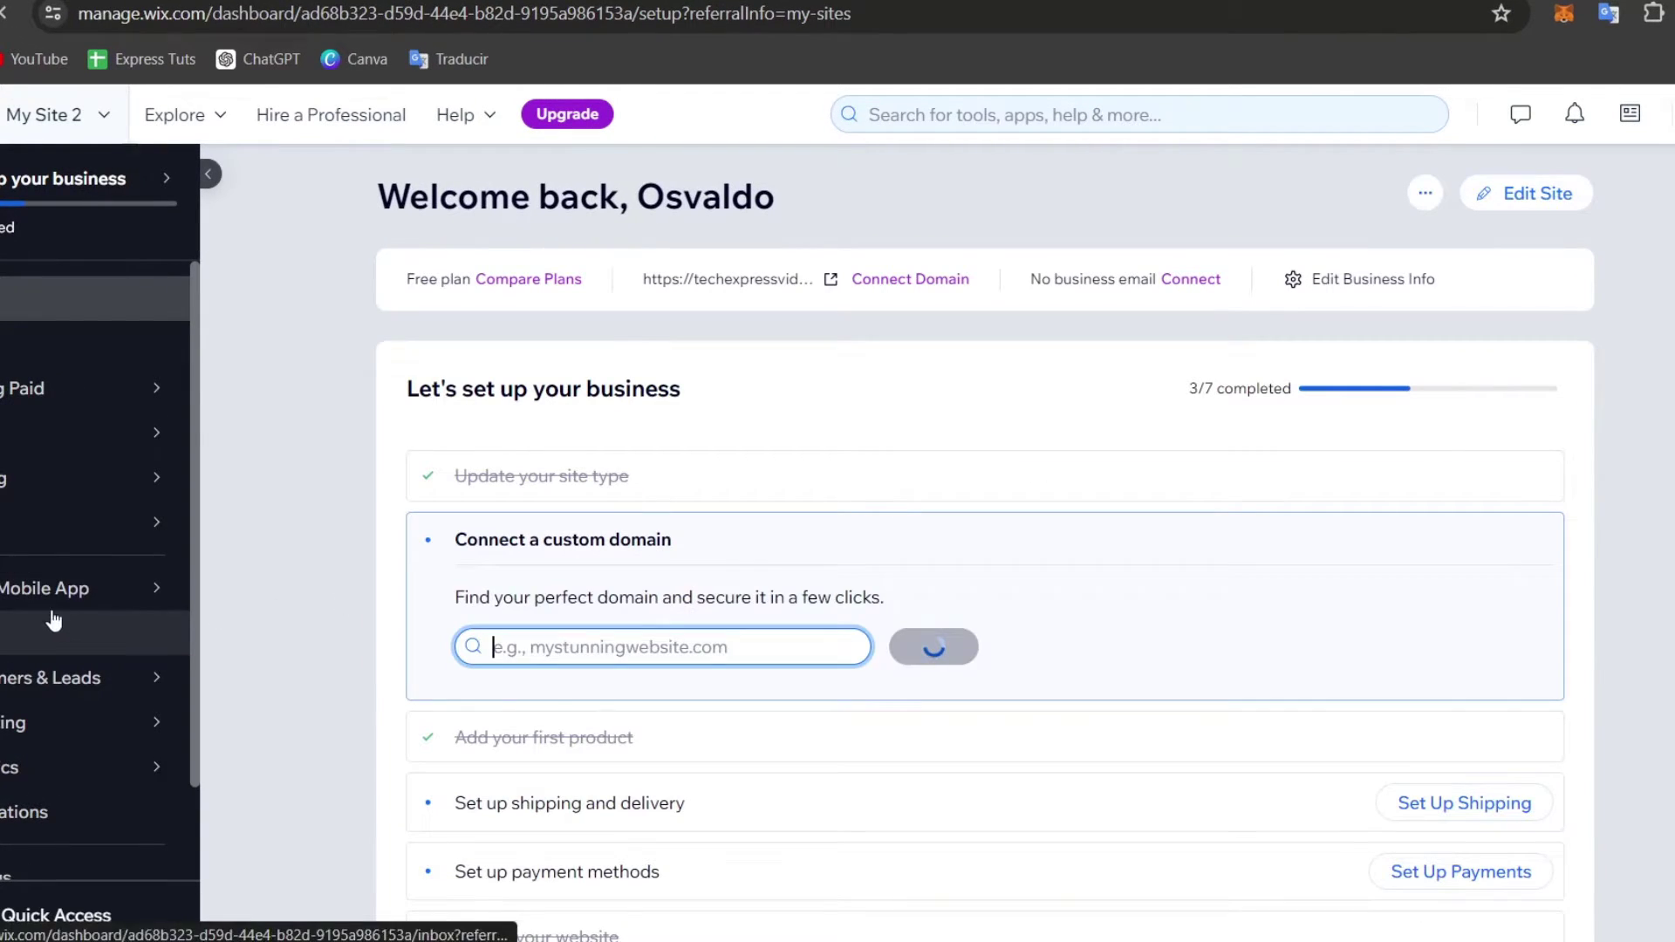
Open My Site 2's product list, dismiss the sale promo, and scroll through its 9 products.
{"action": "left_click", "coordinate": [112, 480]}
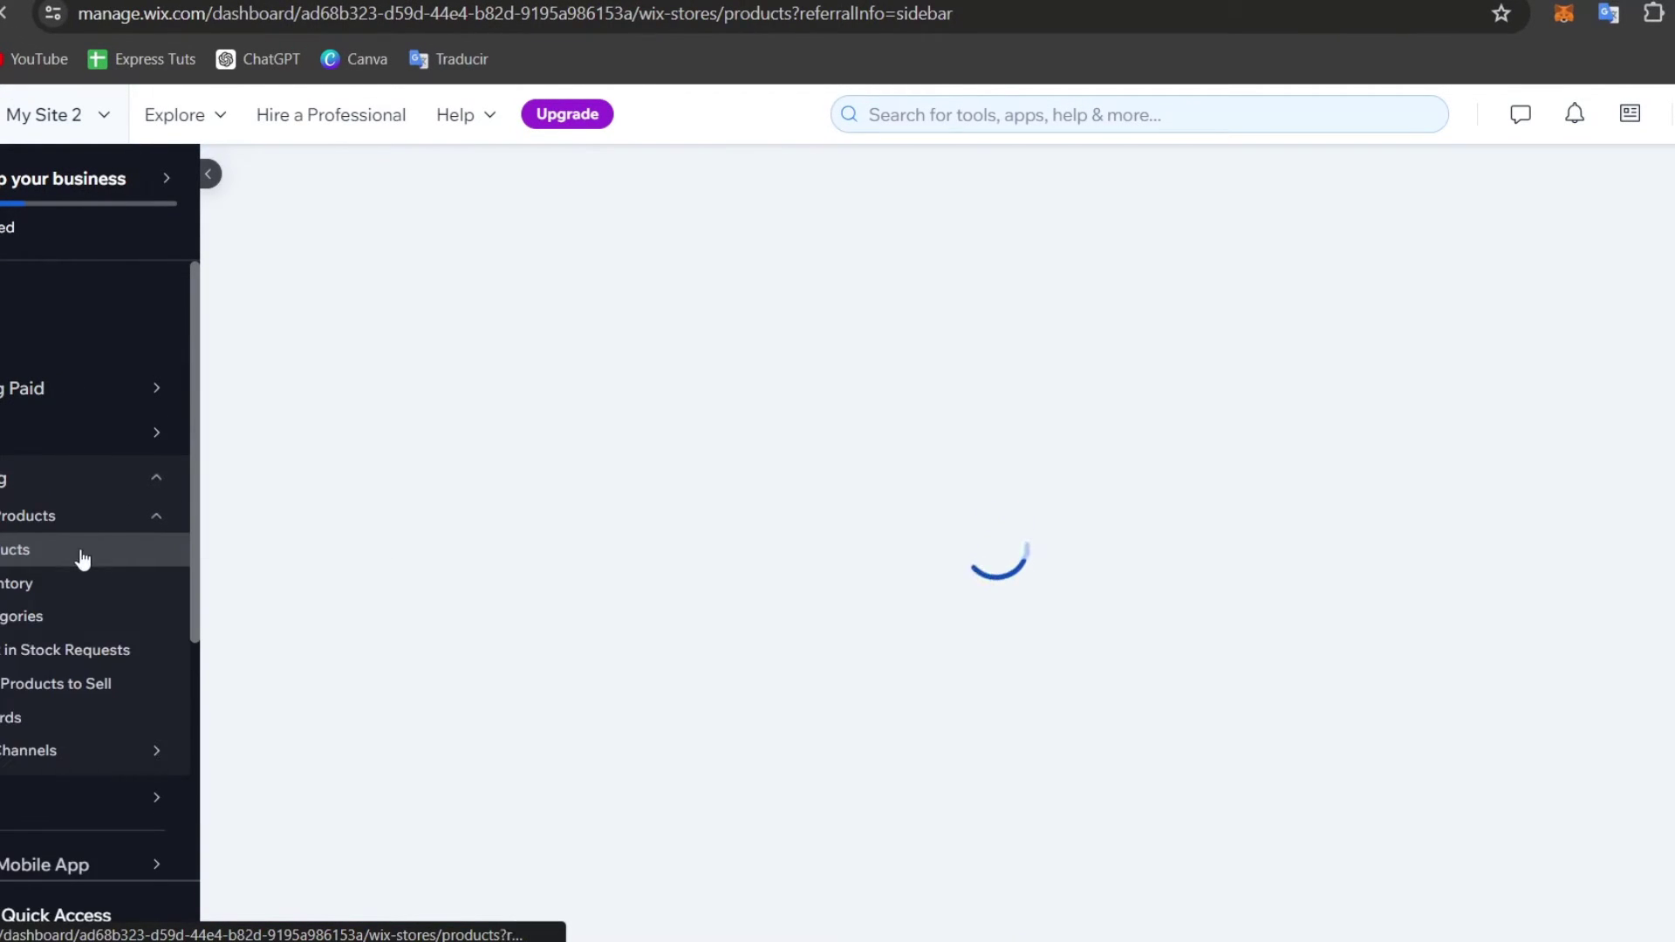
{"action": "scroll", "coordinate": [75, 572], "scroll_direction": "down", "scroll_amount": 3}
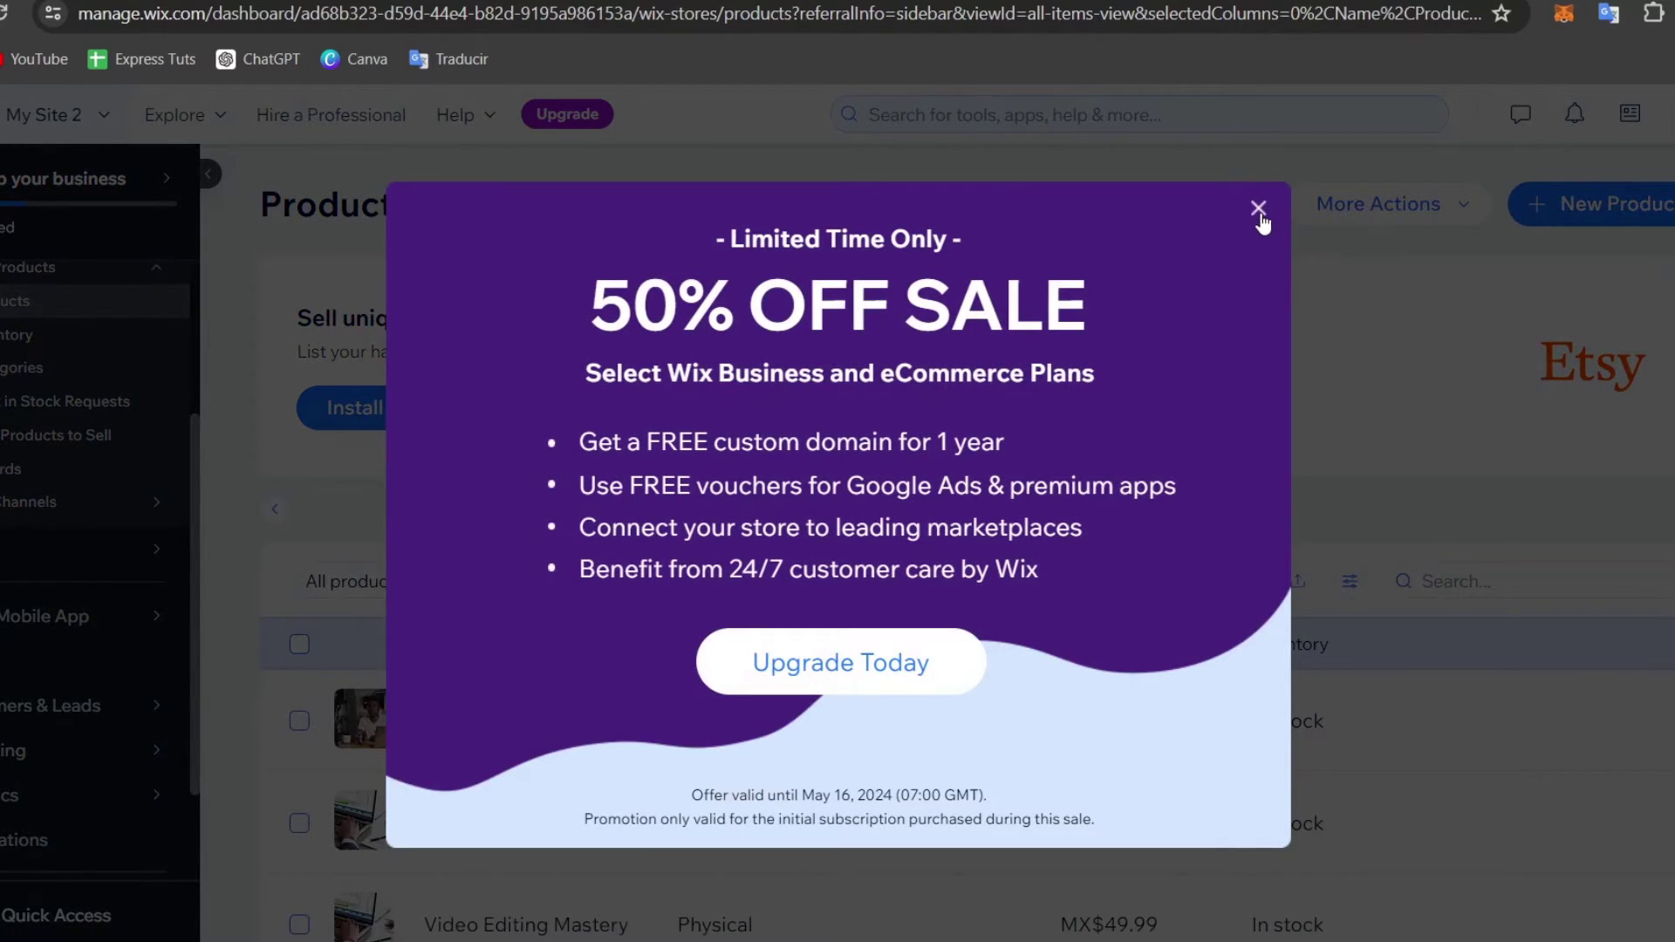
{"action": "left_click", "coordinate": [1258, 213]}
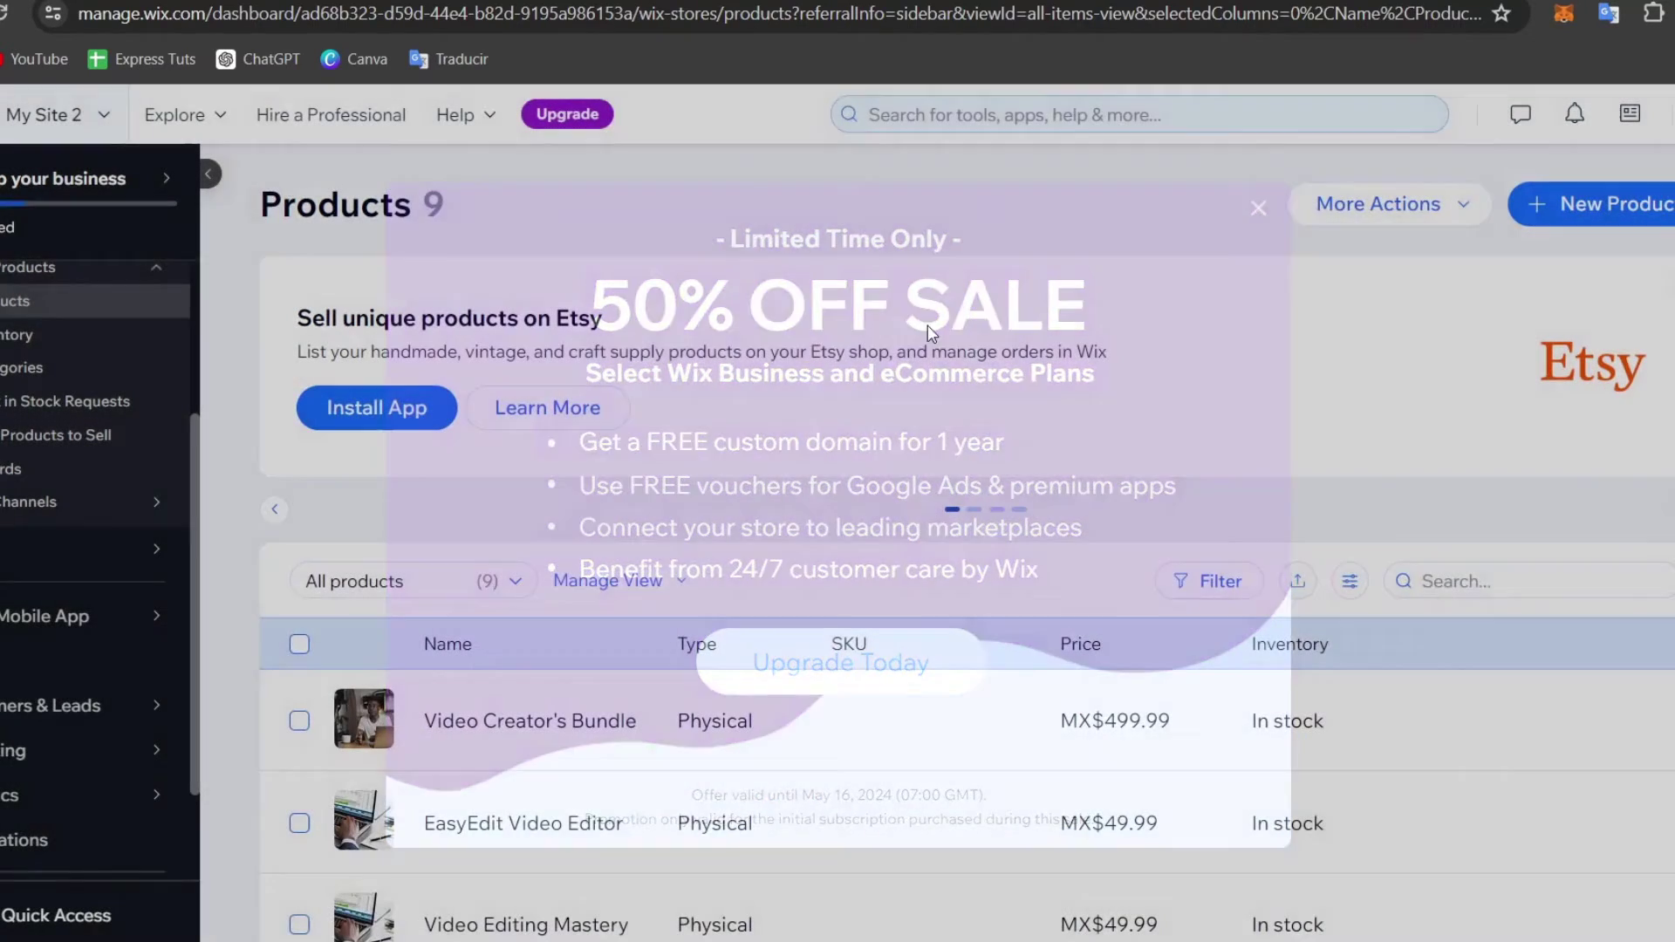
{"action": "scroll", "coordinate": [800, 706], "scroll_direction": "down", "scroll_amount": 1}
{"action": "scroll", "coordinate": [800, 706], "scroll_direction": "down", "scroll_amount": 7}
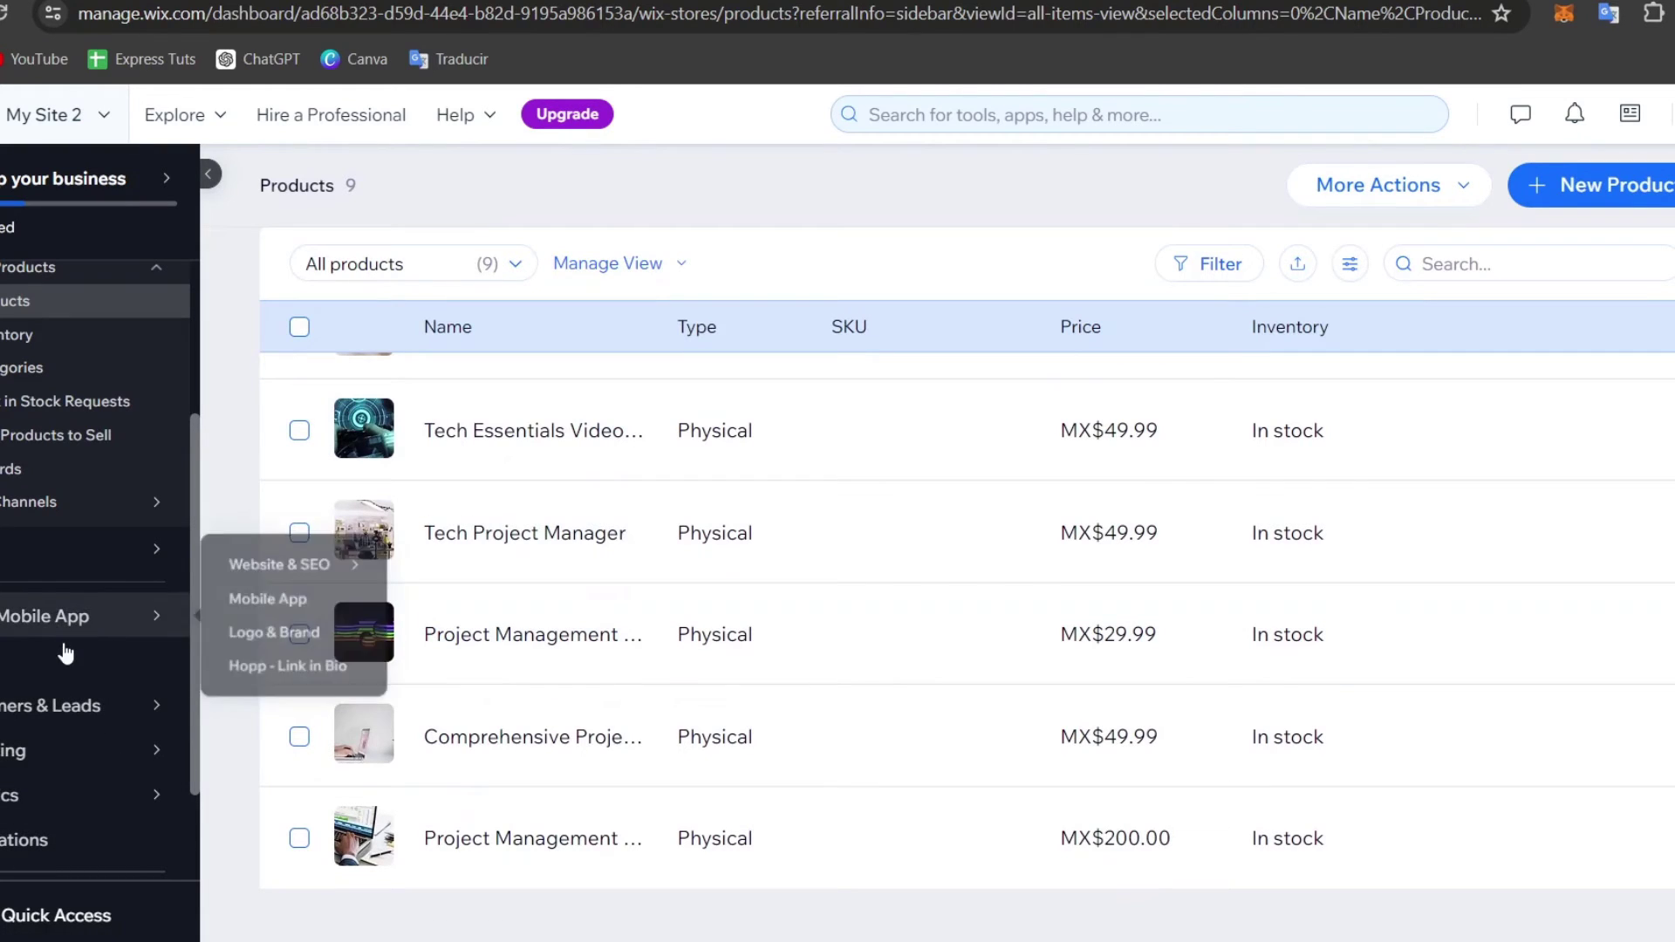
{"action": "scroll", "coordinate": [59, 762], "scroll_direction": "down", "scroll_amount": 2}
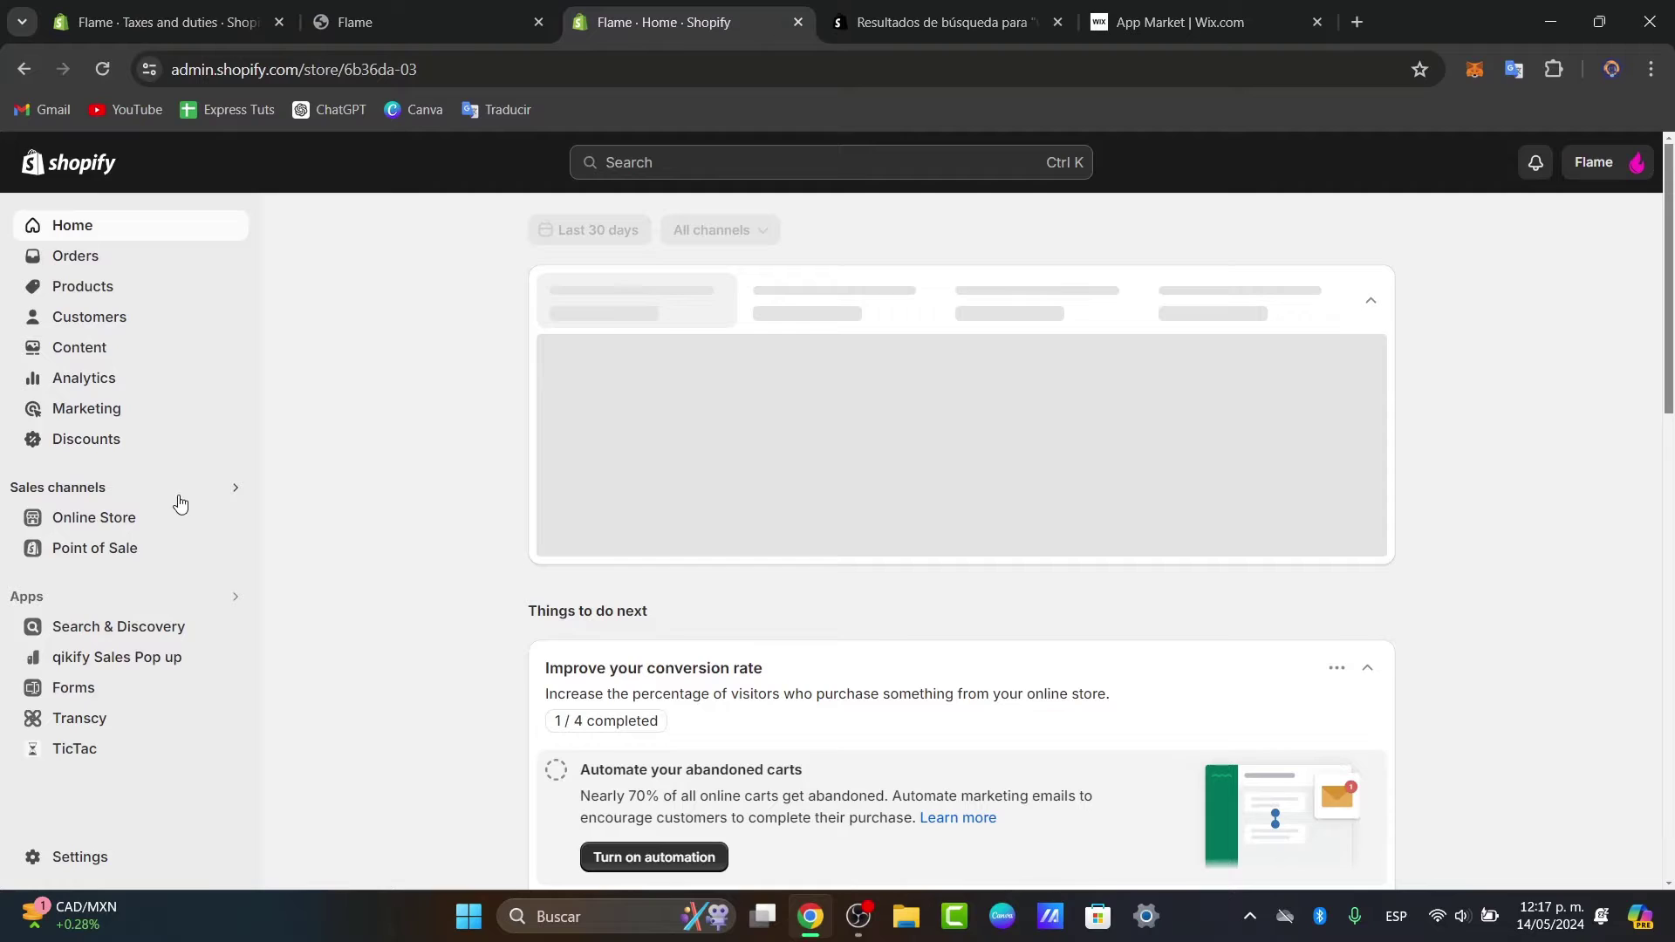
Open the Shopify Products list, then switch to the POKY Product Importer page.
{"action": "left_click", "coordinate": [156, 280]}
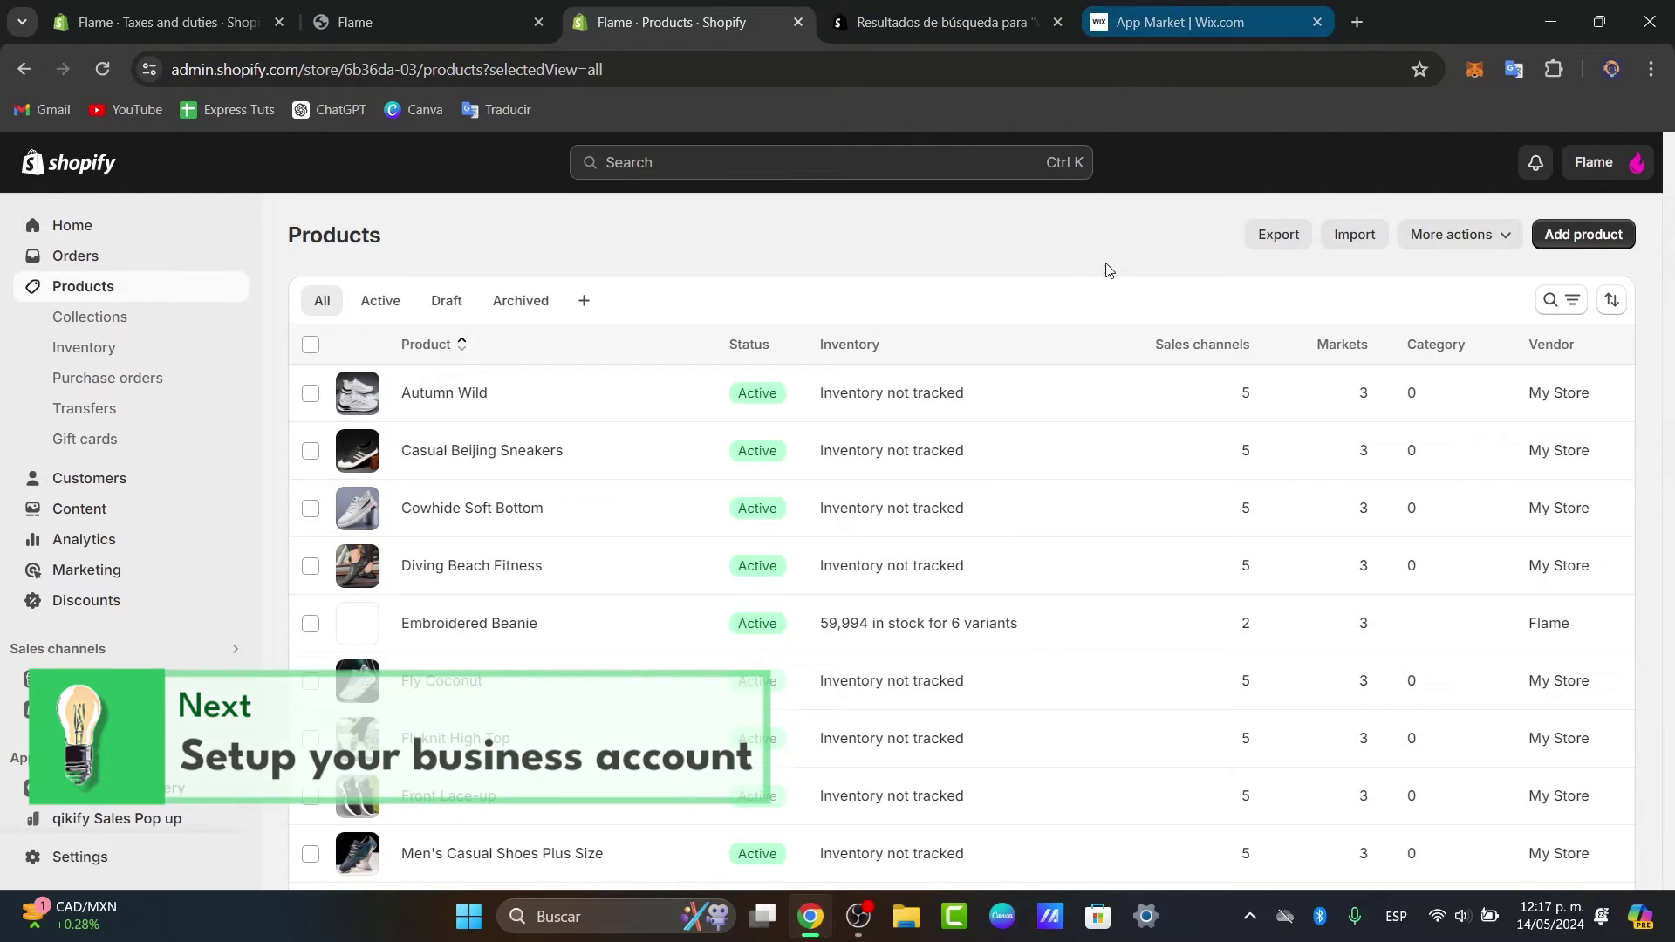
{"action": "left_click", "coordinate": [1171, 28]}
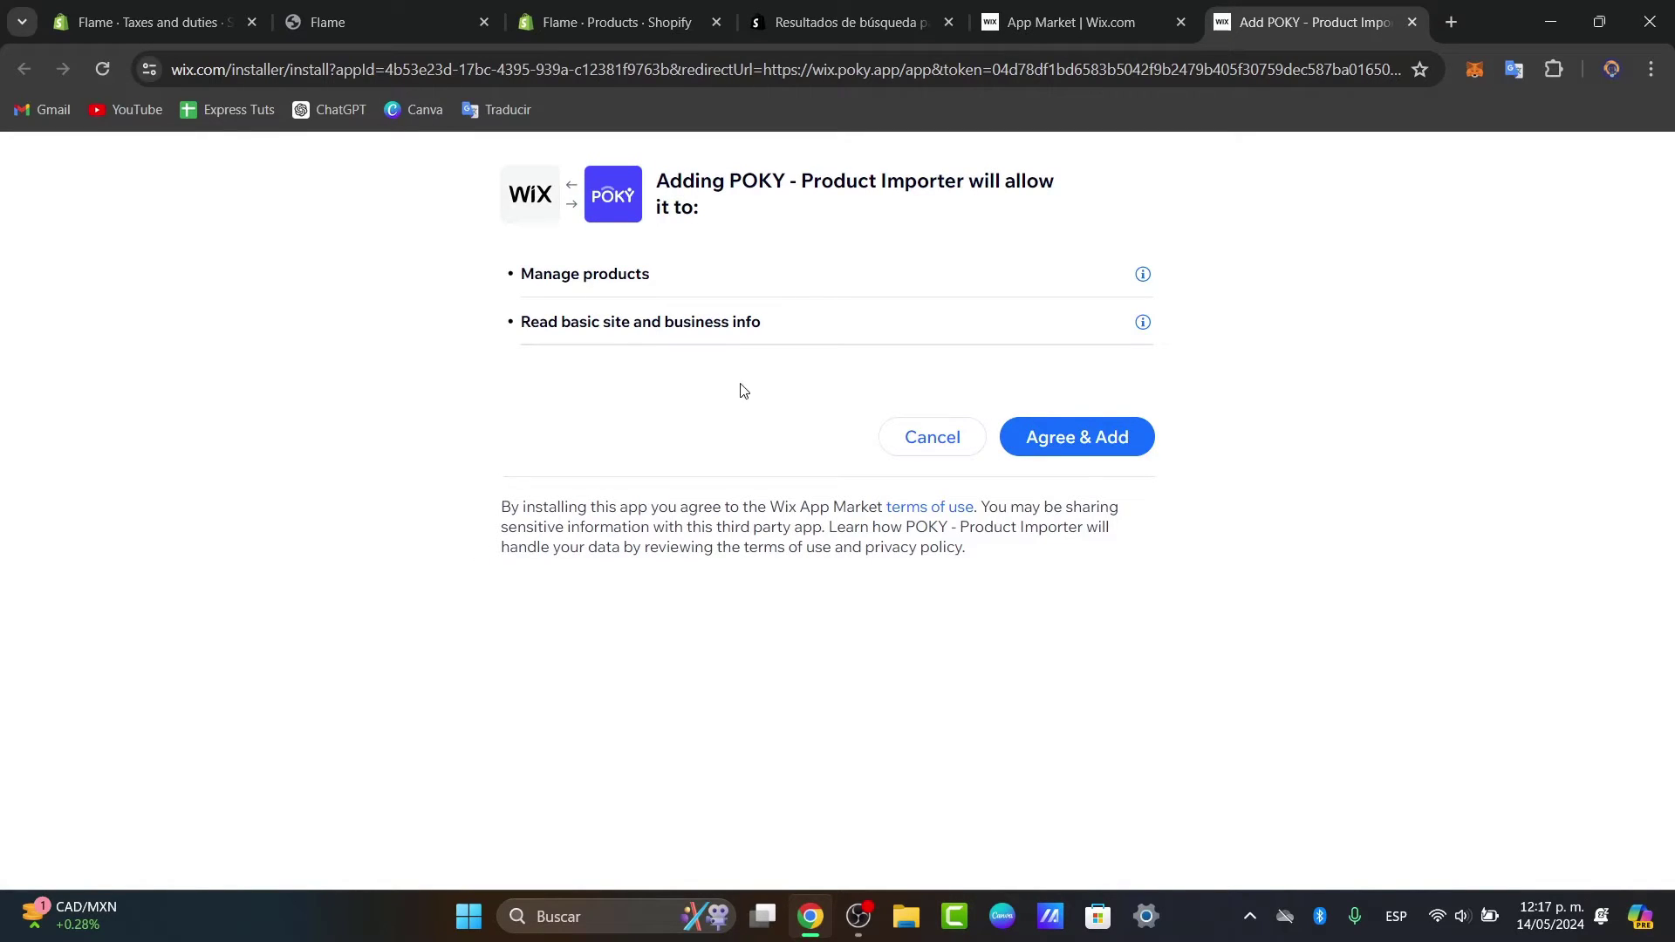
Approve the permissions to add POKY - Product Importer to the Wix site.
{"action": "left_click", "coordinate": [1077, 436]}
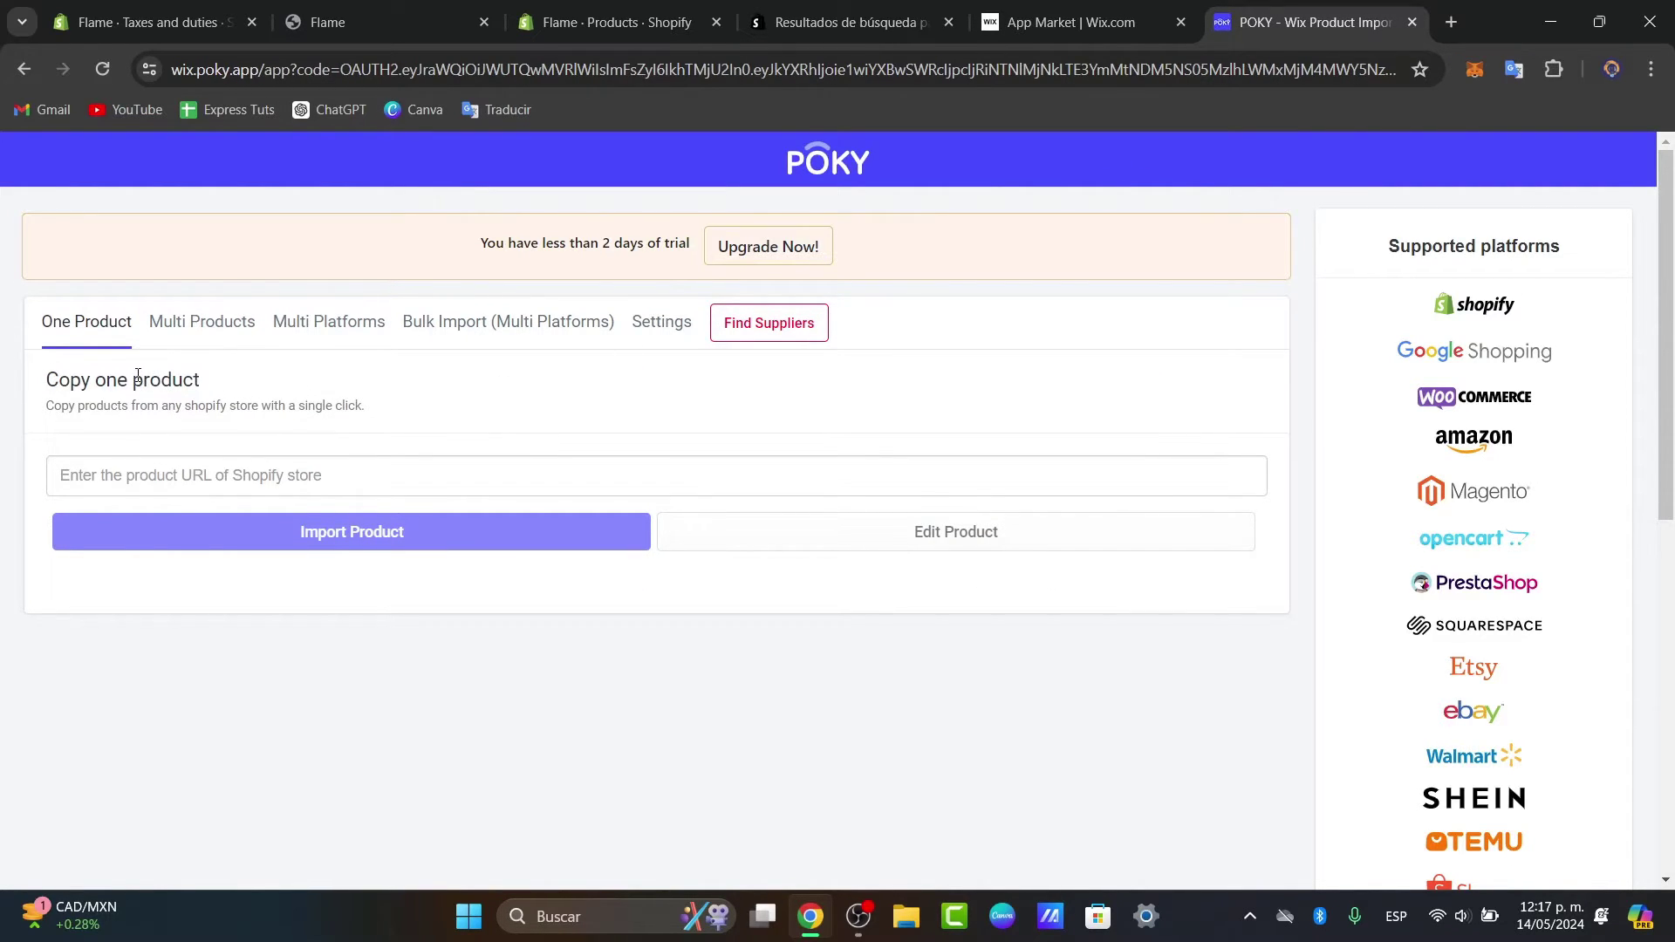
Import Autumn Wild by pasting its Shopify product URL into POKY's One Product import.
{"action": "left_click_drag", "start_coordinate": [137, 375], "coordinate": [204, 382]}
{"action": "left_click", "coordinate": [188, 325]}
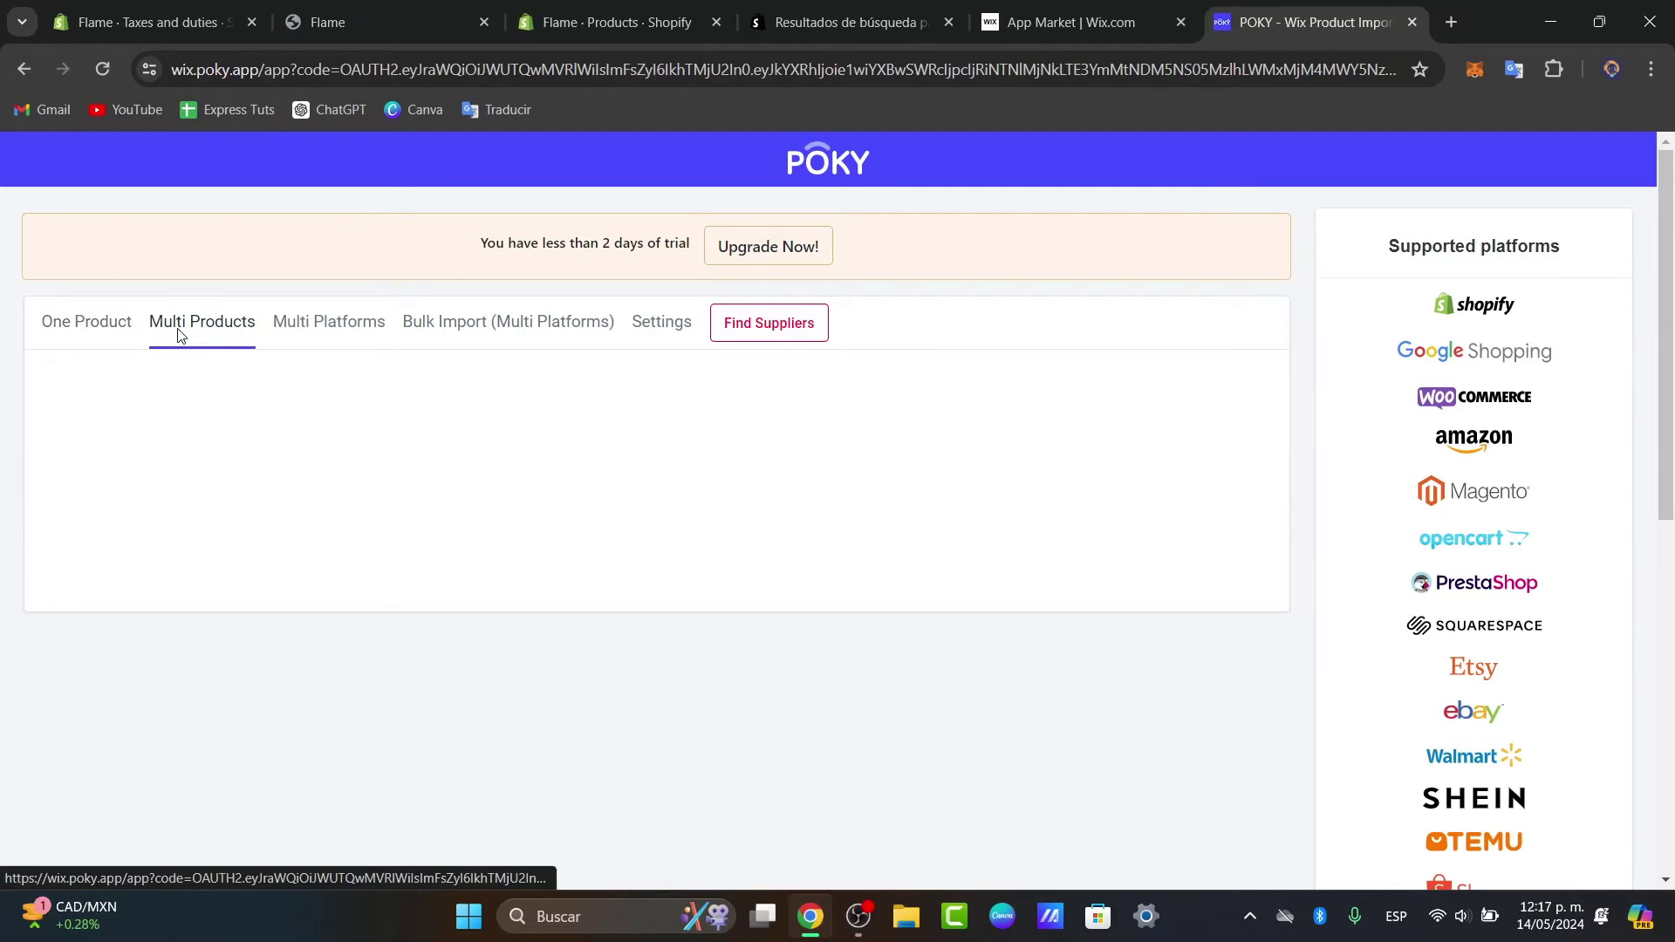
{"action": "left_click", "coordinate": [120, 324]}
{"action": "left_click", "coordinate": [233, 479]}
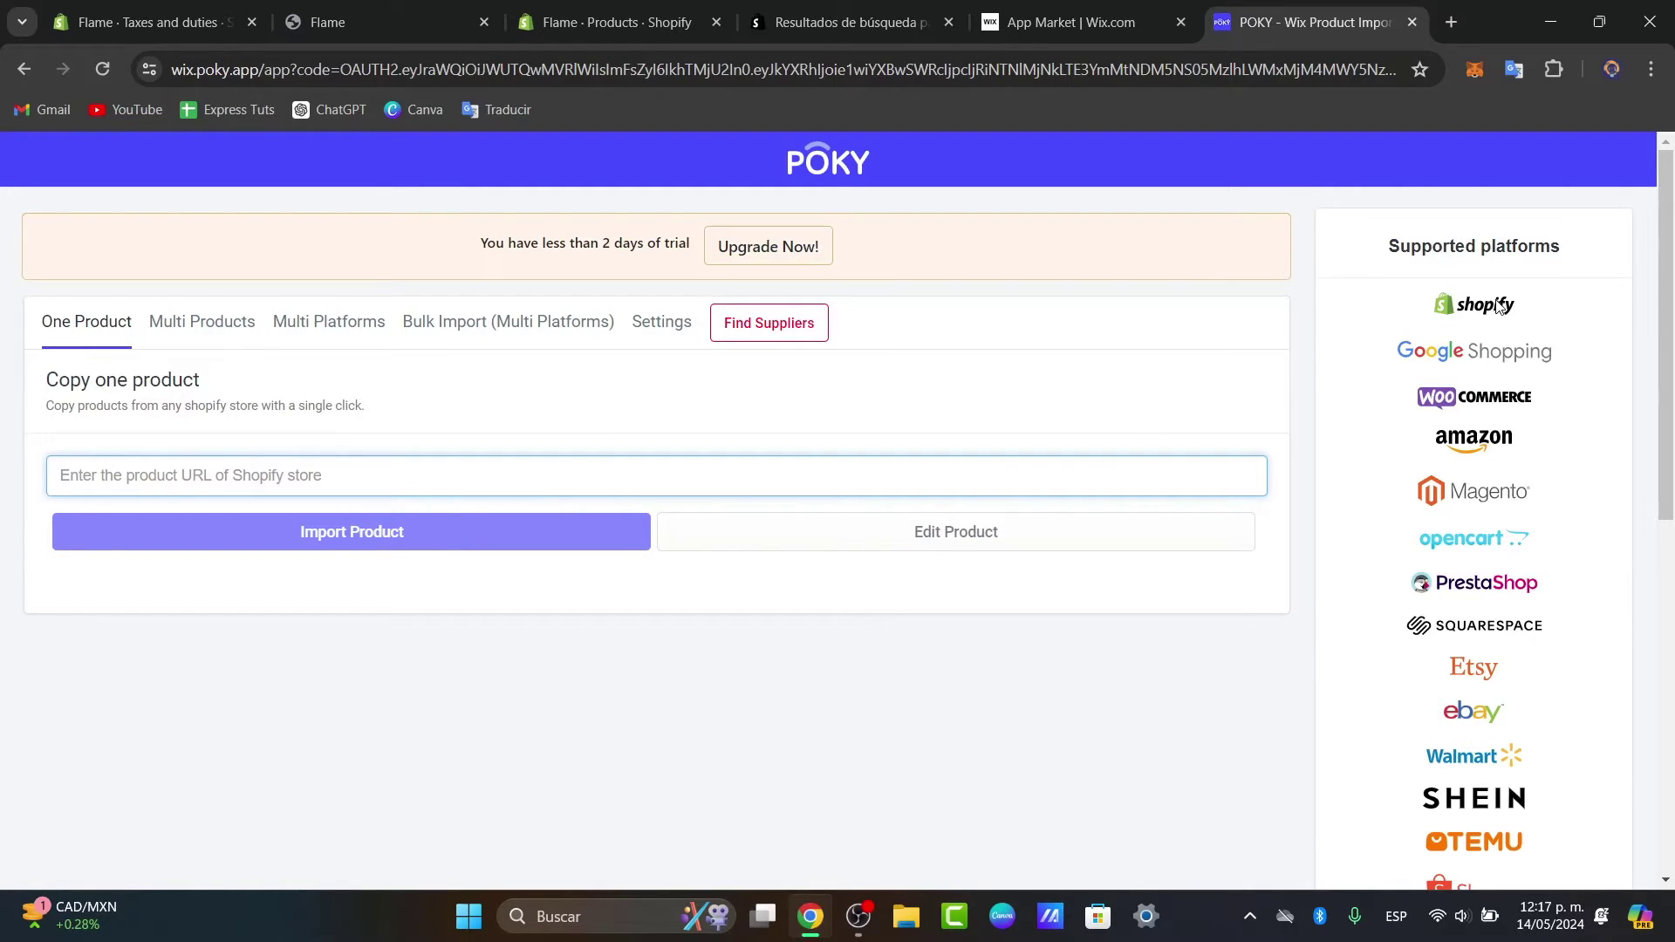
{"action": "left_click", "coordinate": [611, 22]}
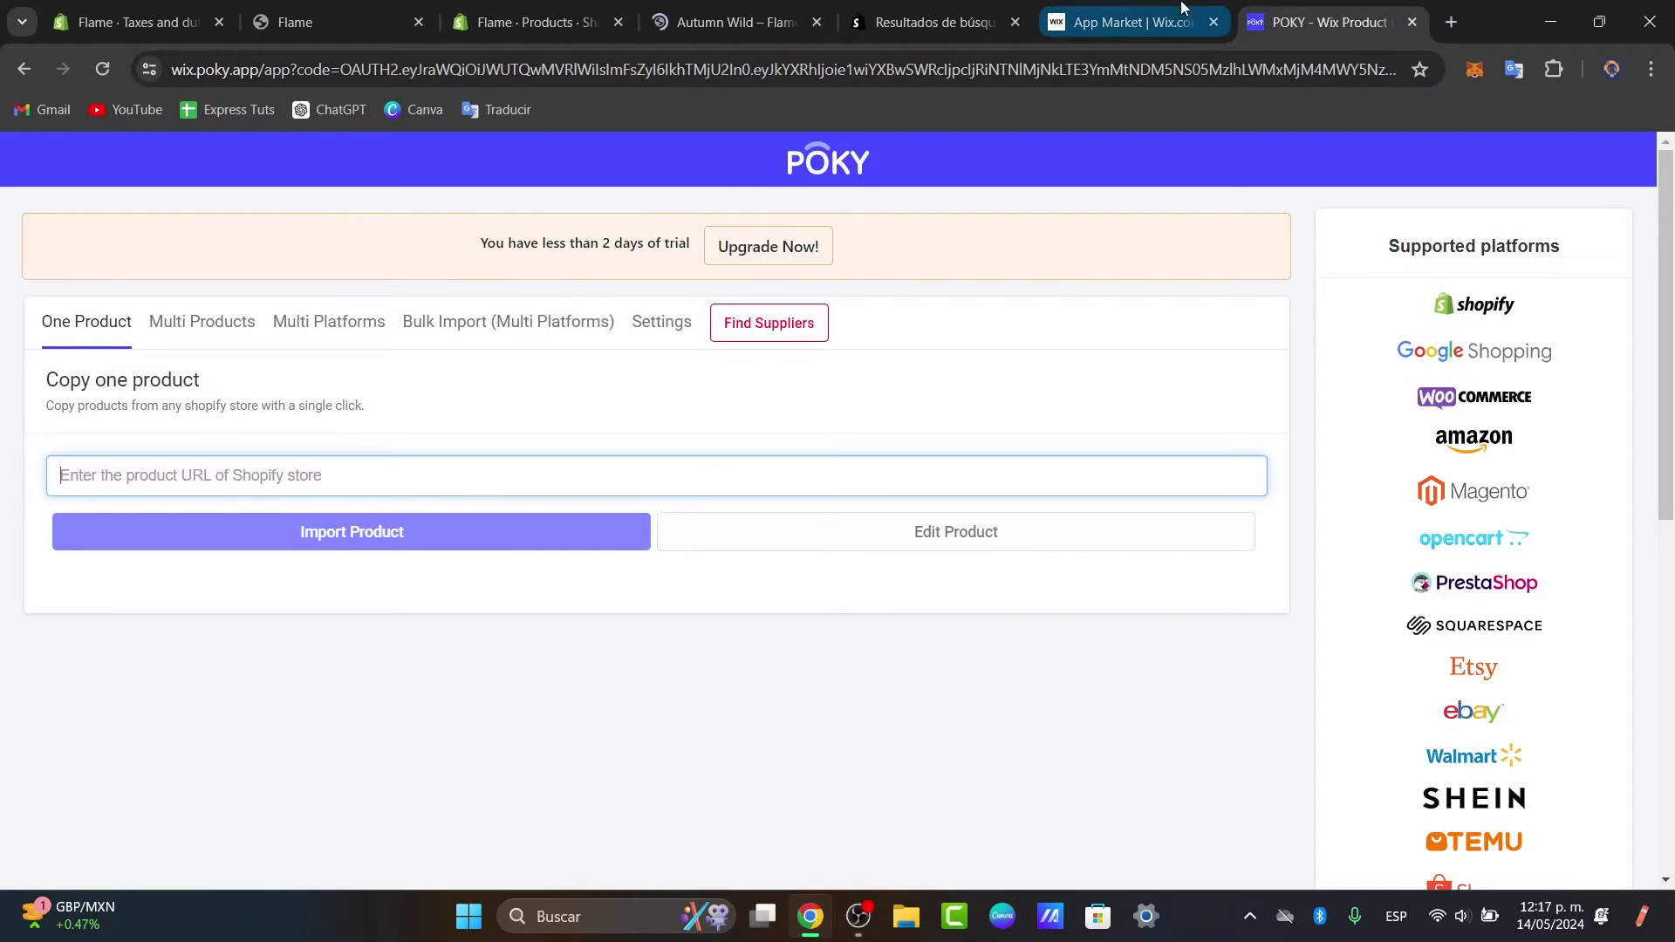
{"action": "type", "text": "https://flaimee.myshopify.com/products/mens-autumn-trendy-wild-sports-casual-shoes"}
{"action": "left_click", "coordinate": [524, 533]}
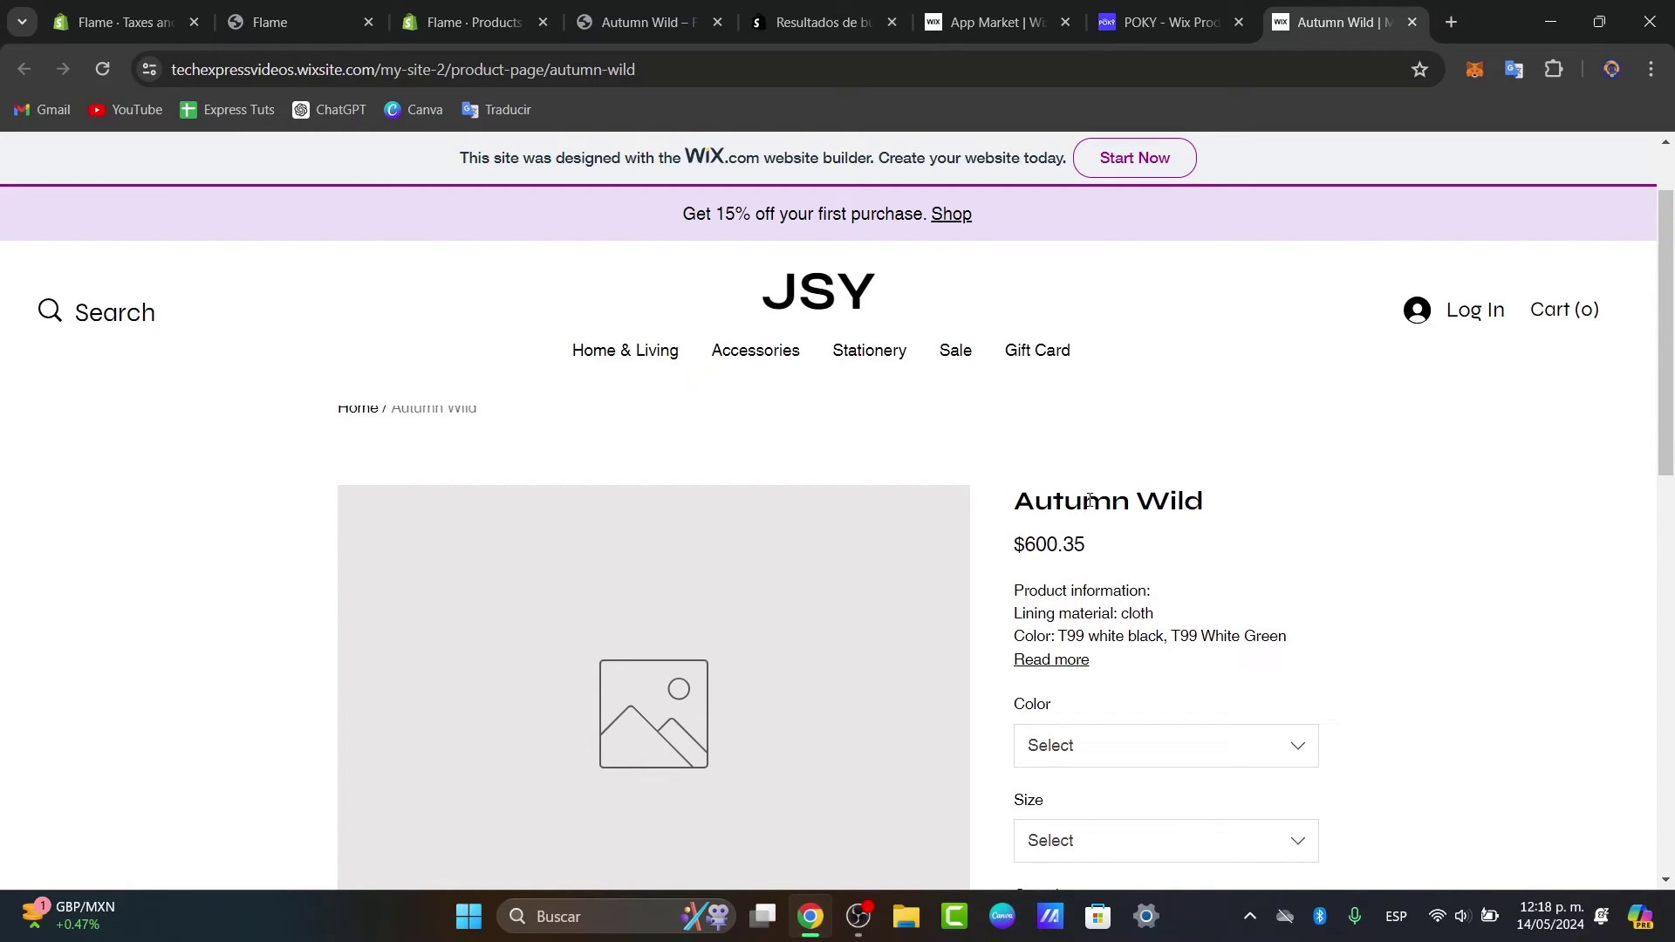
Check the $600.35 price on the live Autumn Wild page and reload it to load the photos.
{"action": "left_click_drag", "start_coordinate": [1089, 501], "coordinate": [1205, 504]}
{"action": "double_click", "coordinate": [1047, 543]}
{"action": "scroll", "coordinate": [1133, 553], "scroll_direction": "down", "scroll_amount": 5}
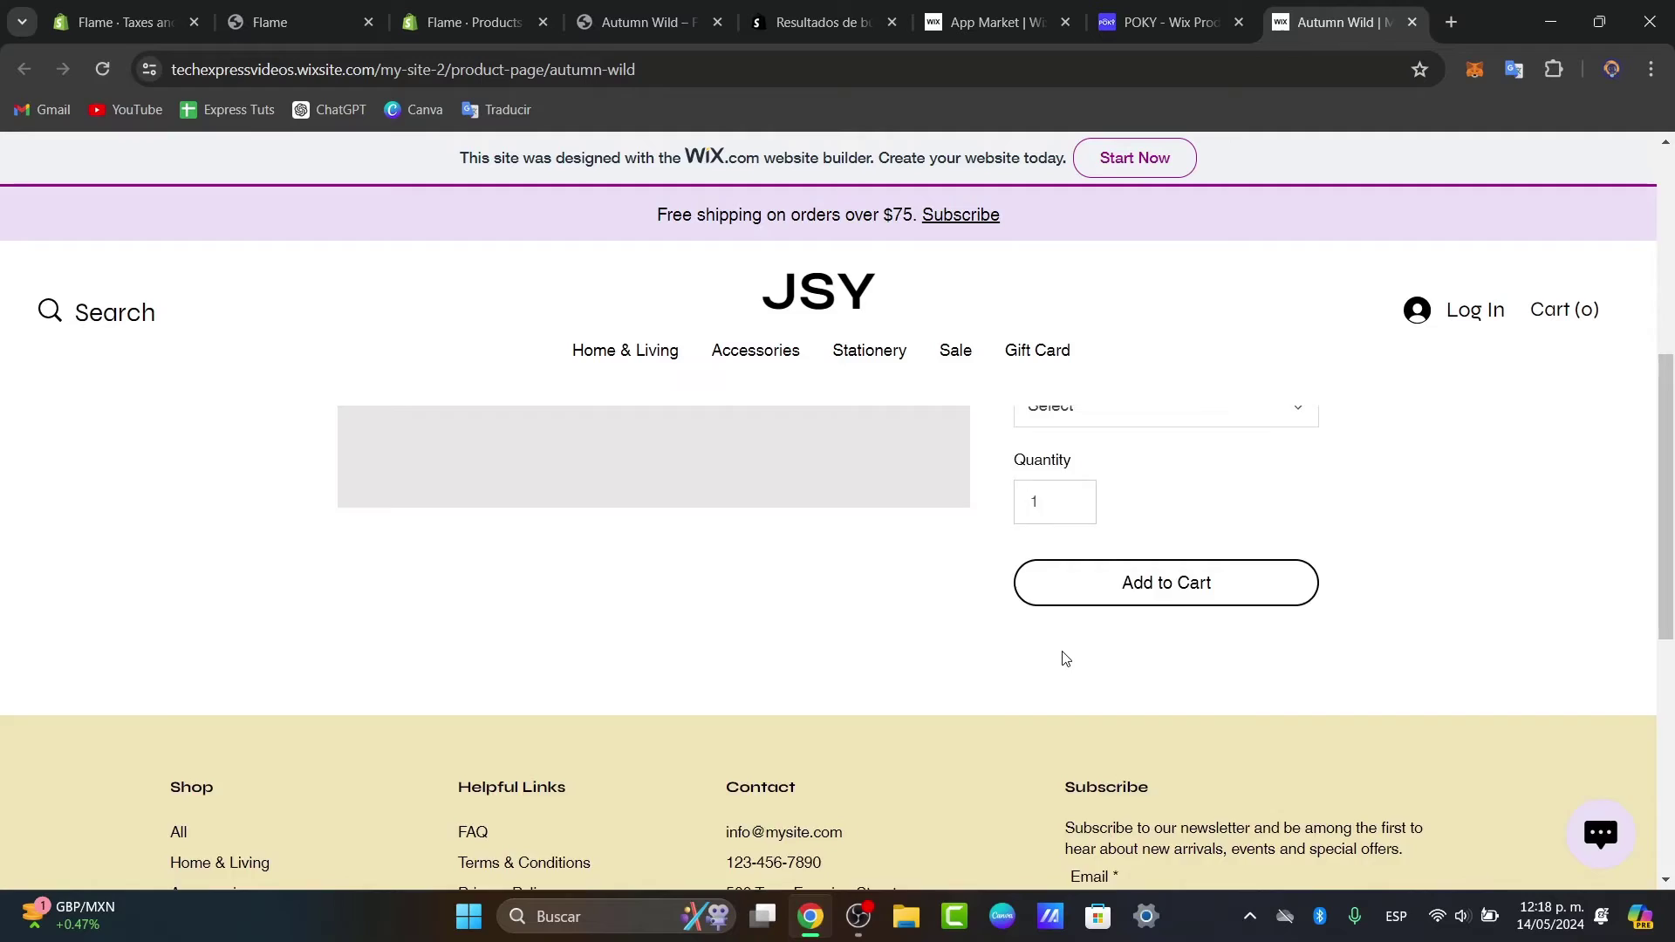
{"action": "scroll", "coordinate": [785, 576], "scroll_direction": "up", "scroll_amount": 3}
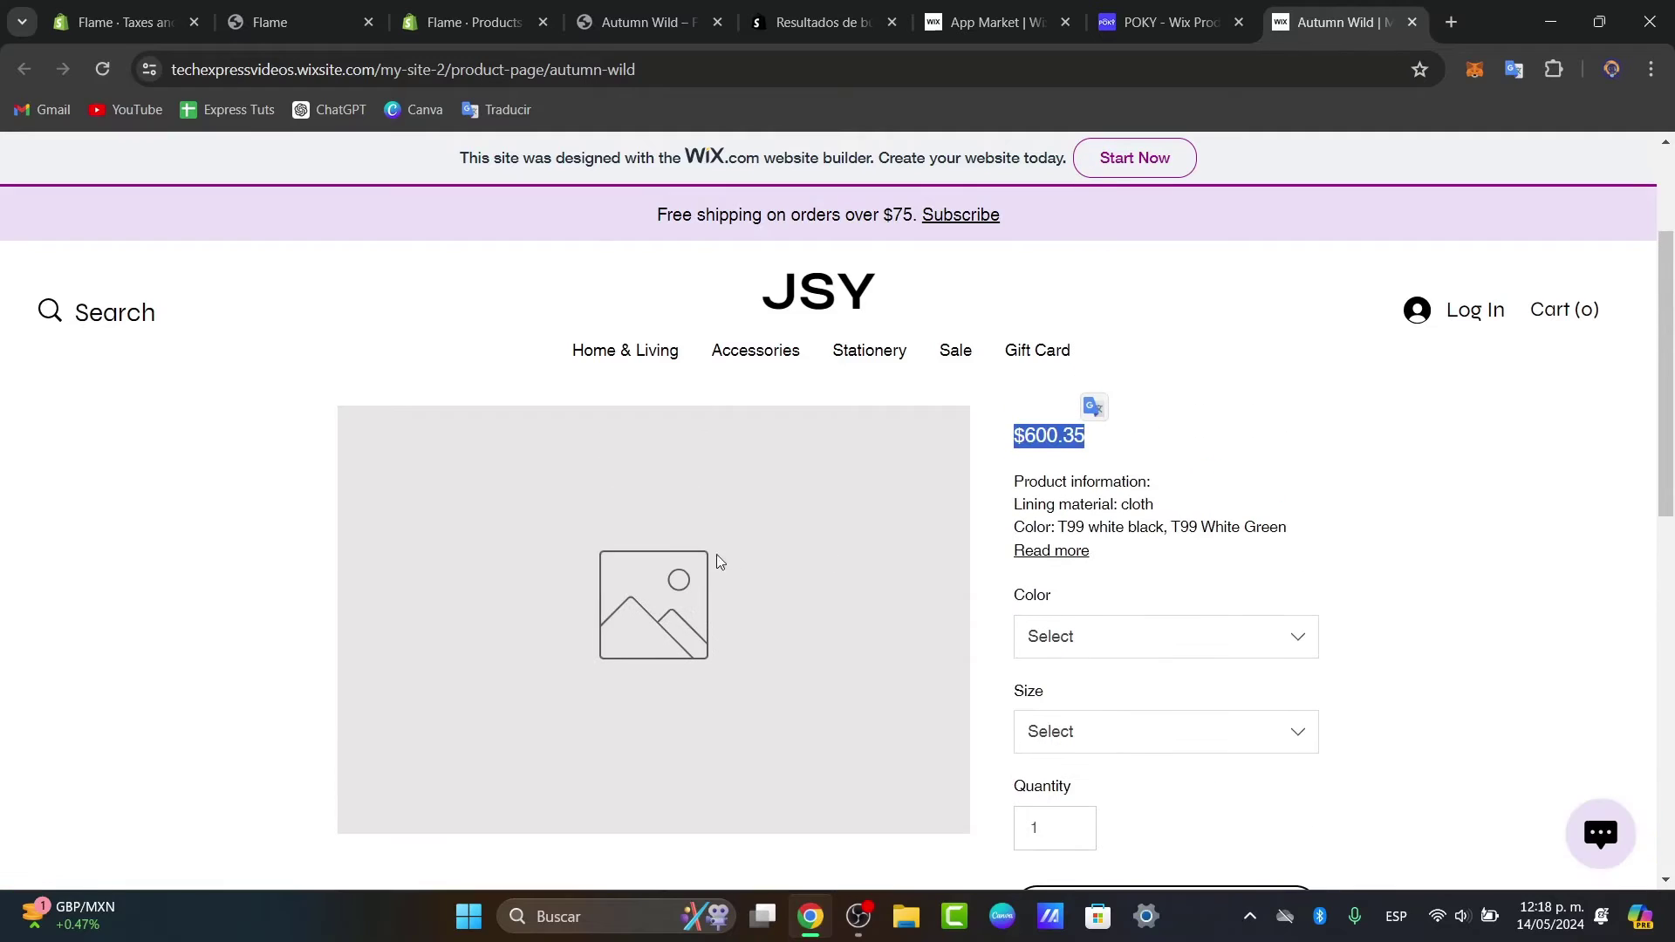
{"action": "left_click", "coordinate": [103, 70]}
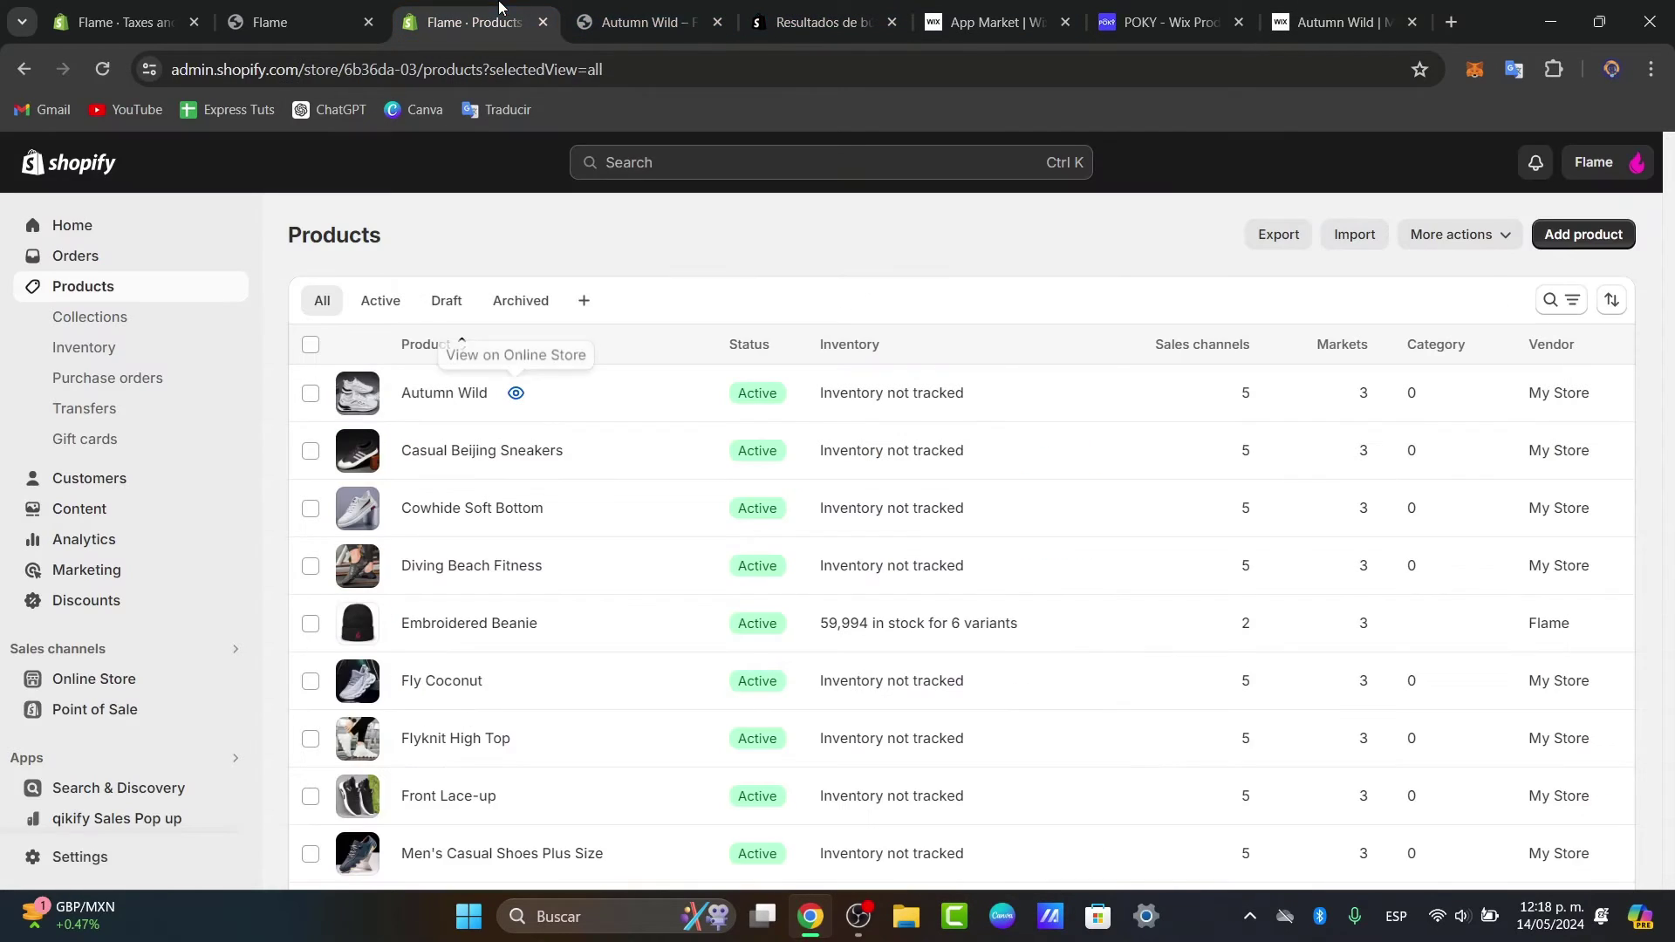
{"action": "left_click", "coordinate": [1331, 9]}
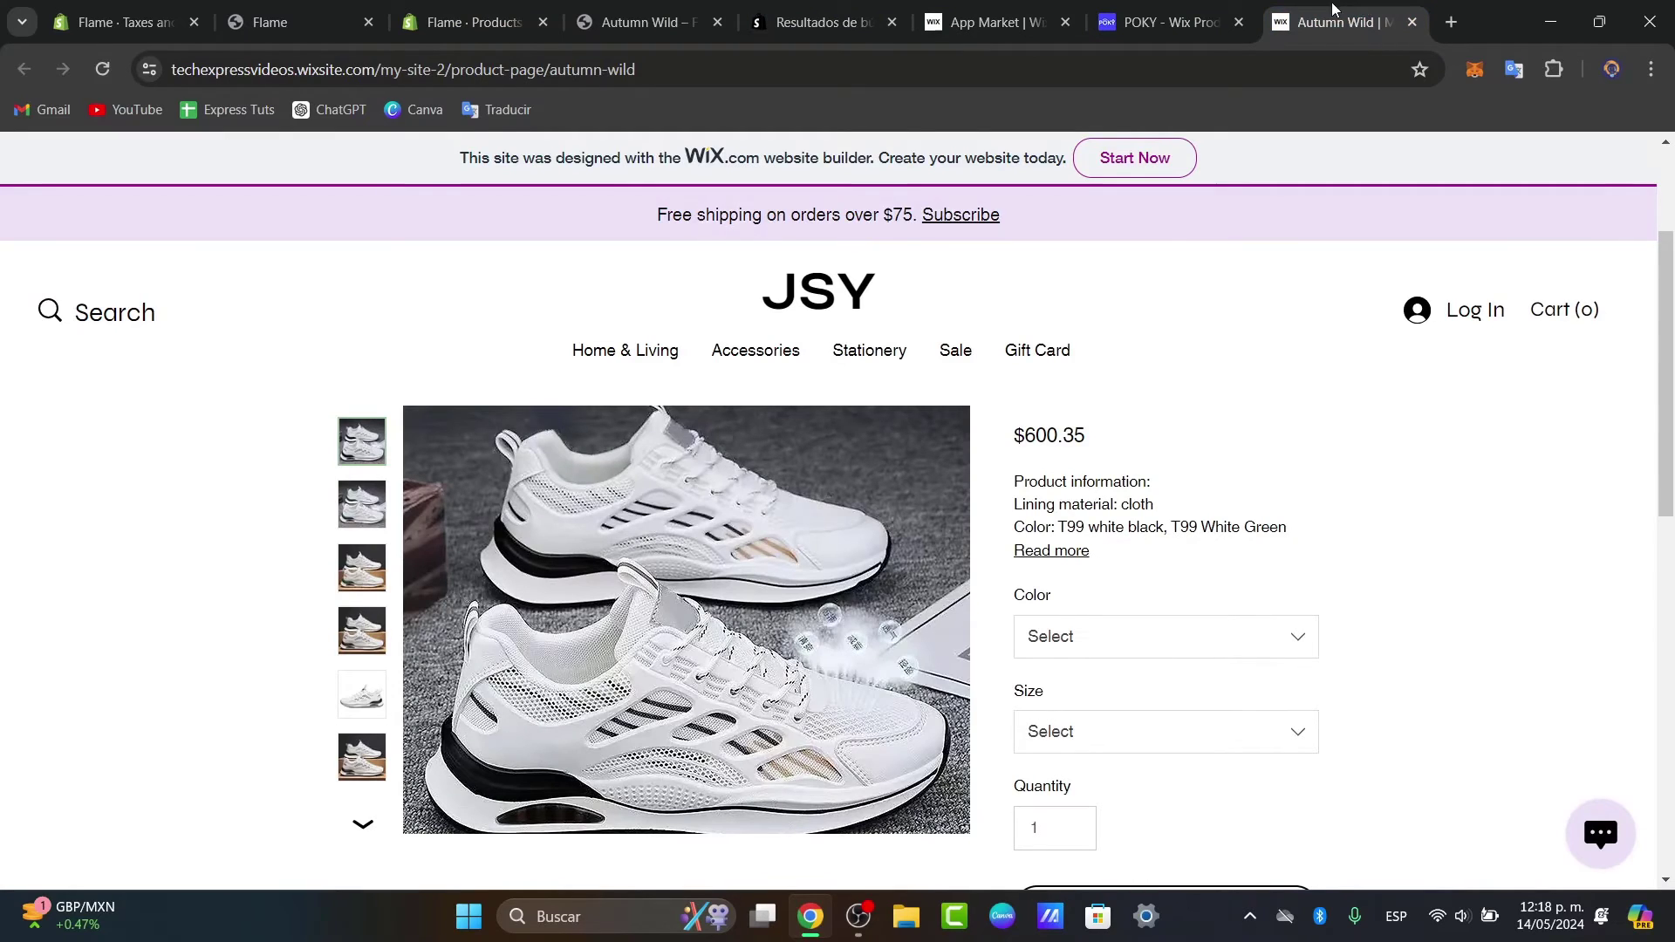
Compare the POKY import page and the AliExpress sneaker listing against the live Wix page.
{"action": "left_click", "coordinate": [1160, 22]}
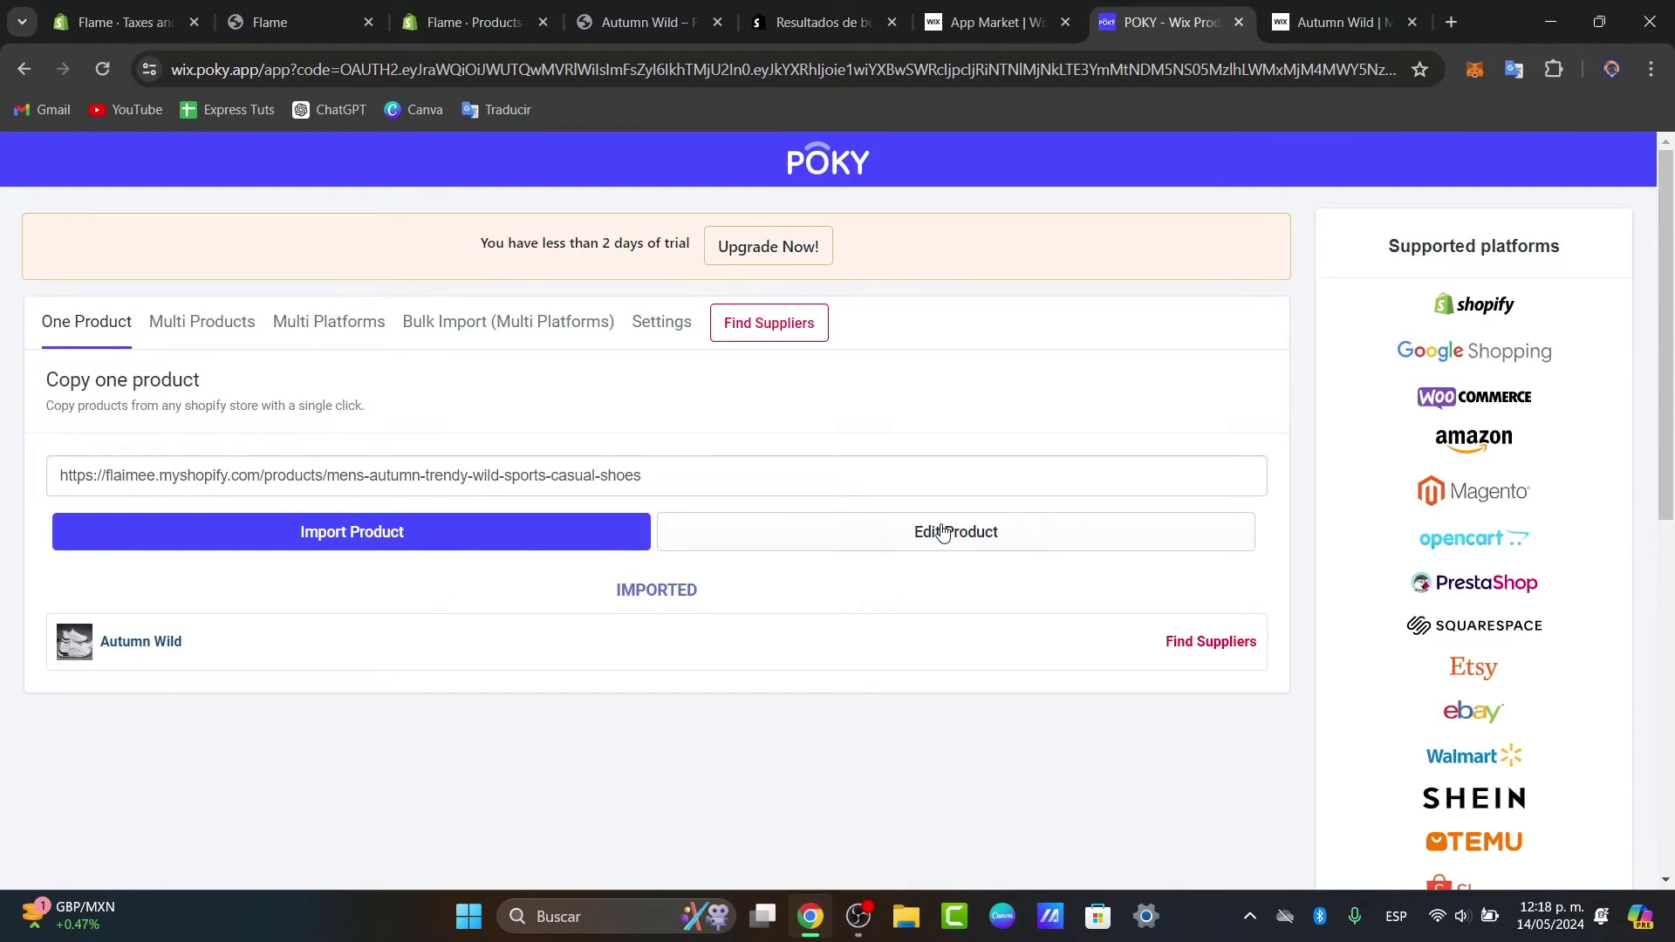
{"action": "scroll", "coordinate": [1009, 683], "scroll_direction": "down", "scroll_amount": 8}
{"action": "scroll", "coordinate": [1132, 601], "scroll_direction": "up", "scroll_amount": 5}
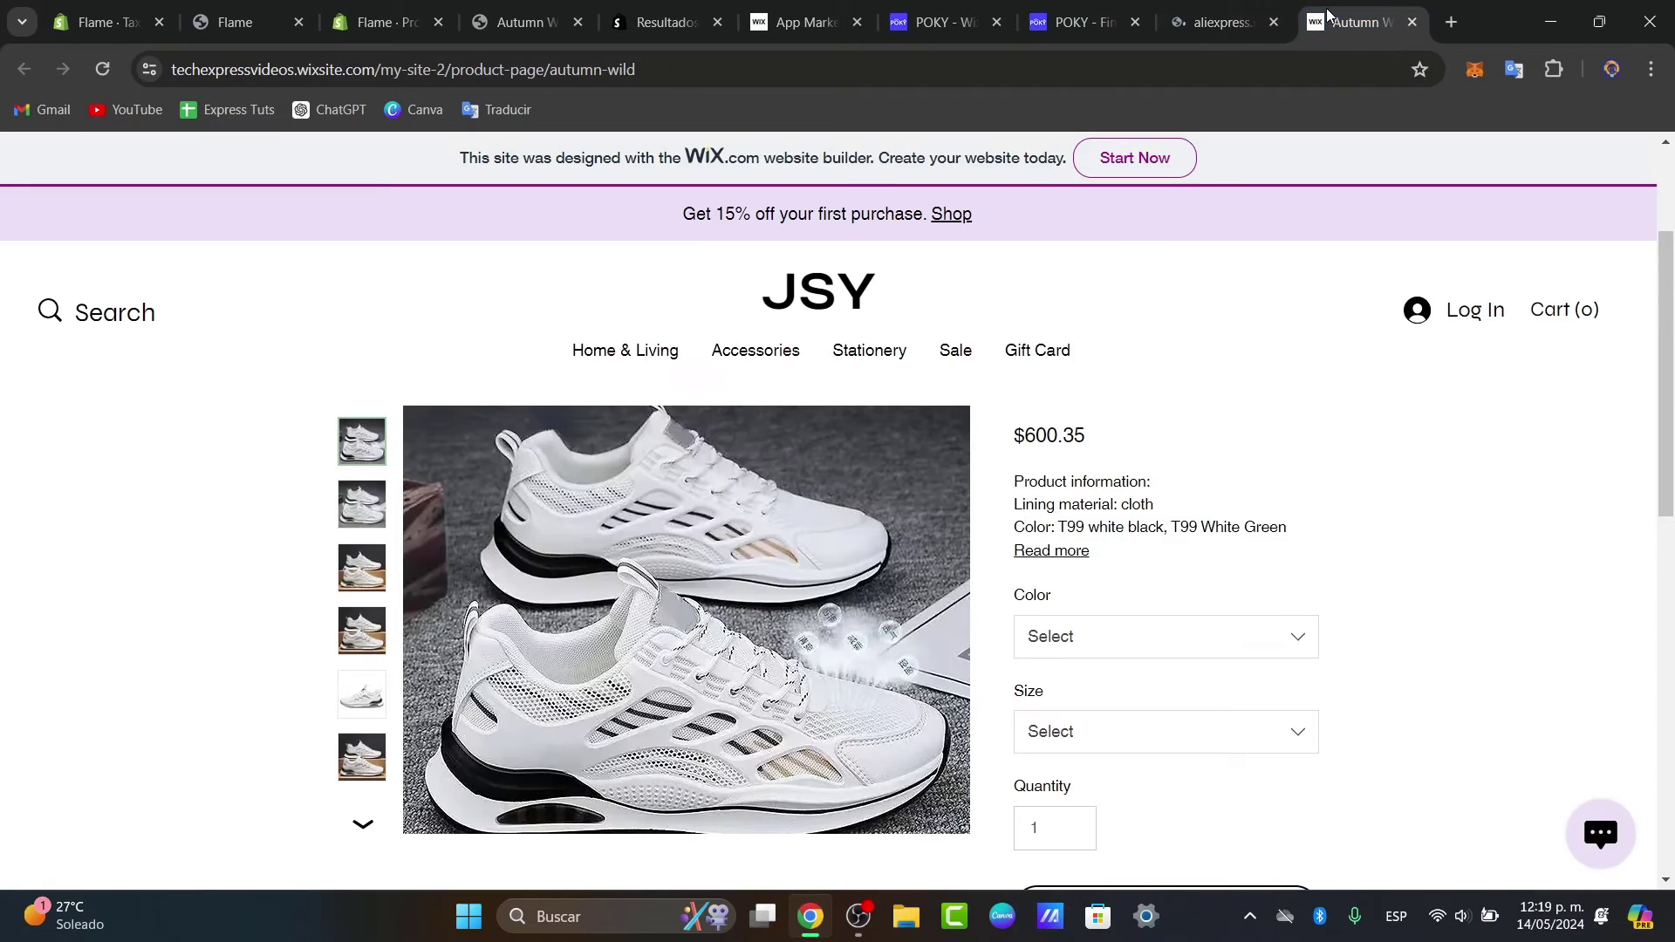
{"action": "left_click", "coordinate": [1250, 11]}
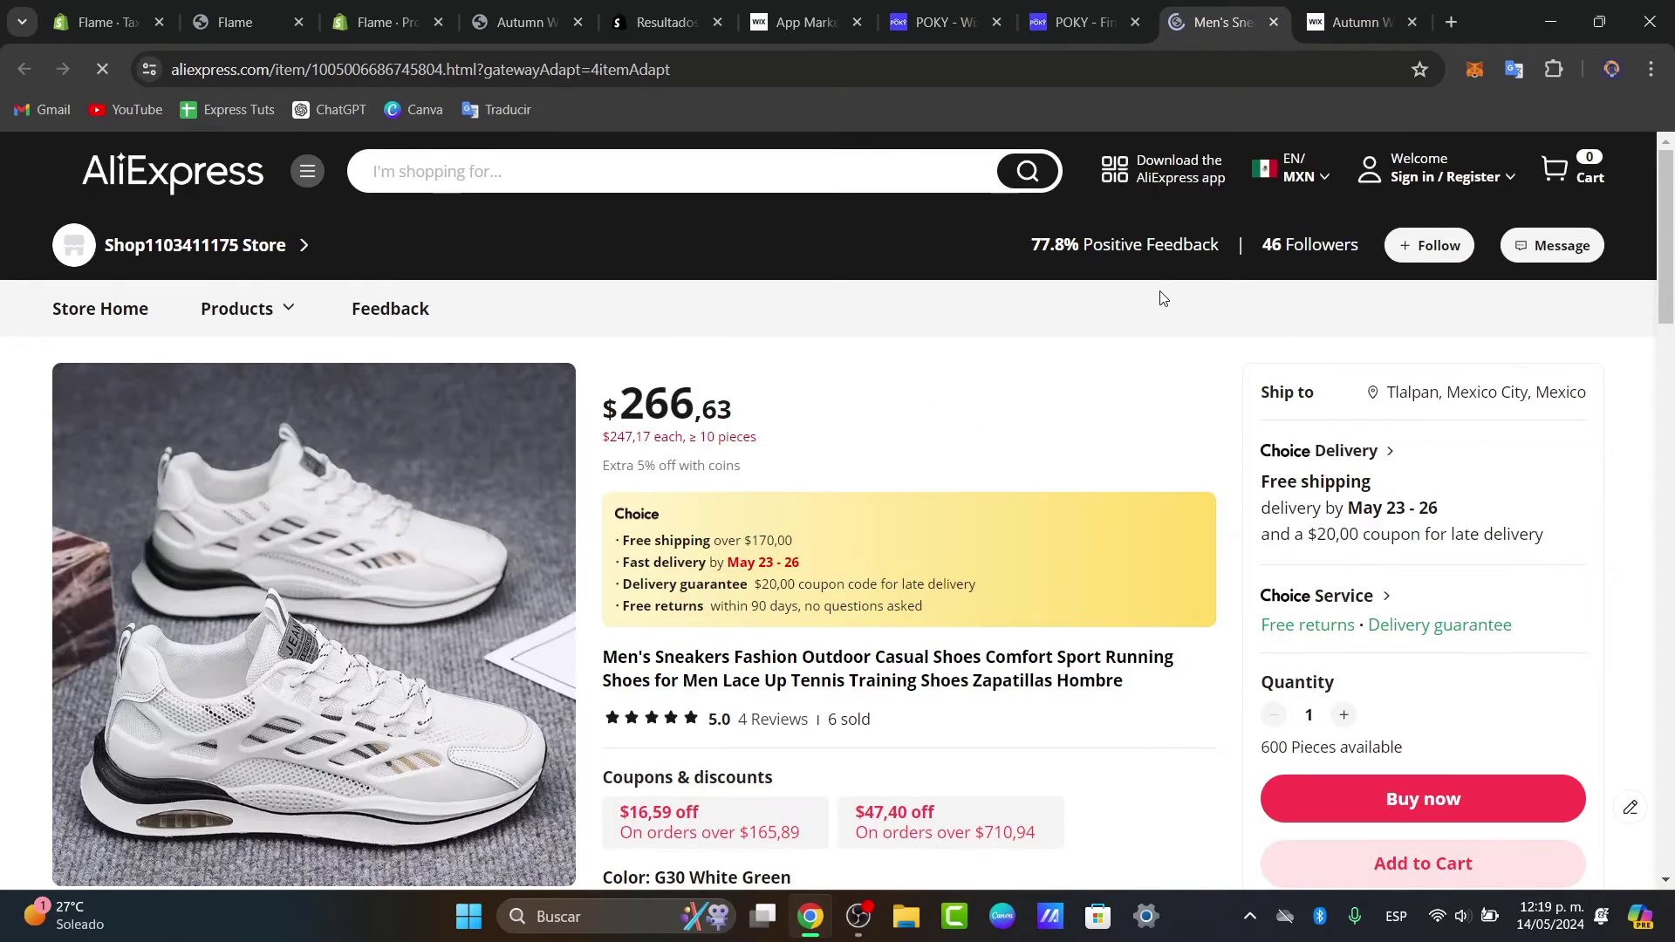
{"action": "left_click", "coordinate": [1356, 22]}
{"action": "left_click", "coordinate": [1225, 22]}
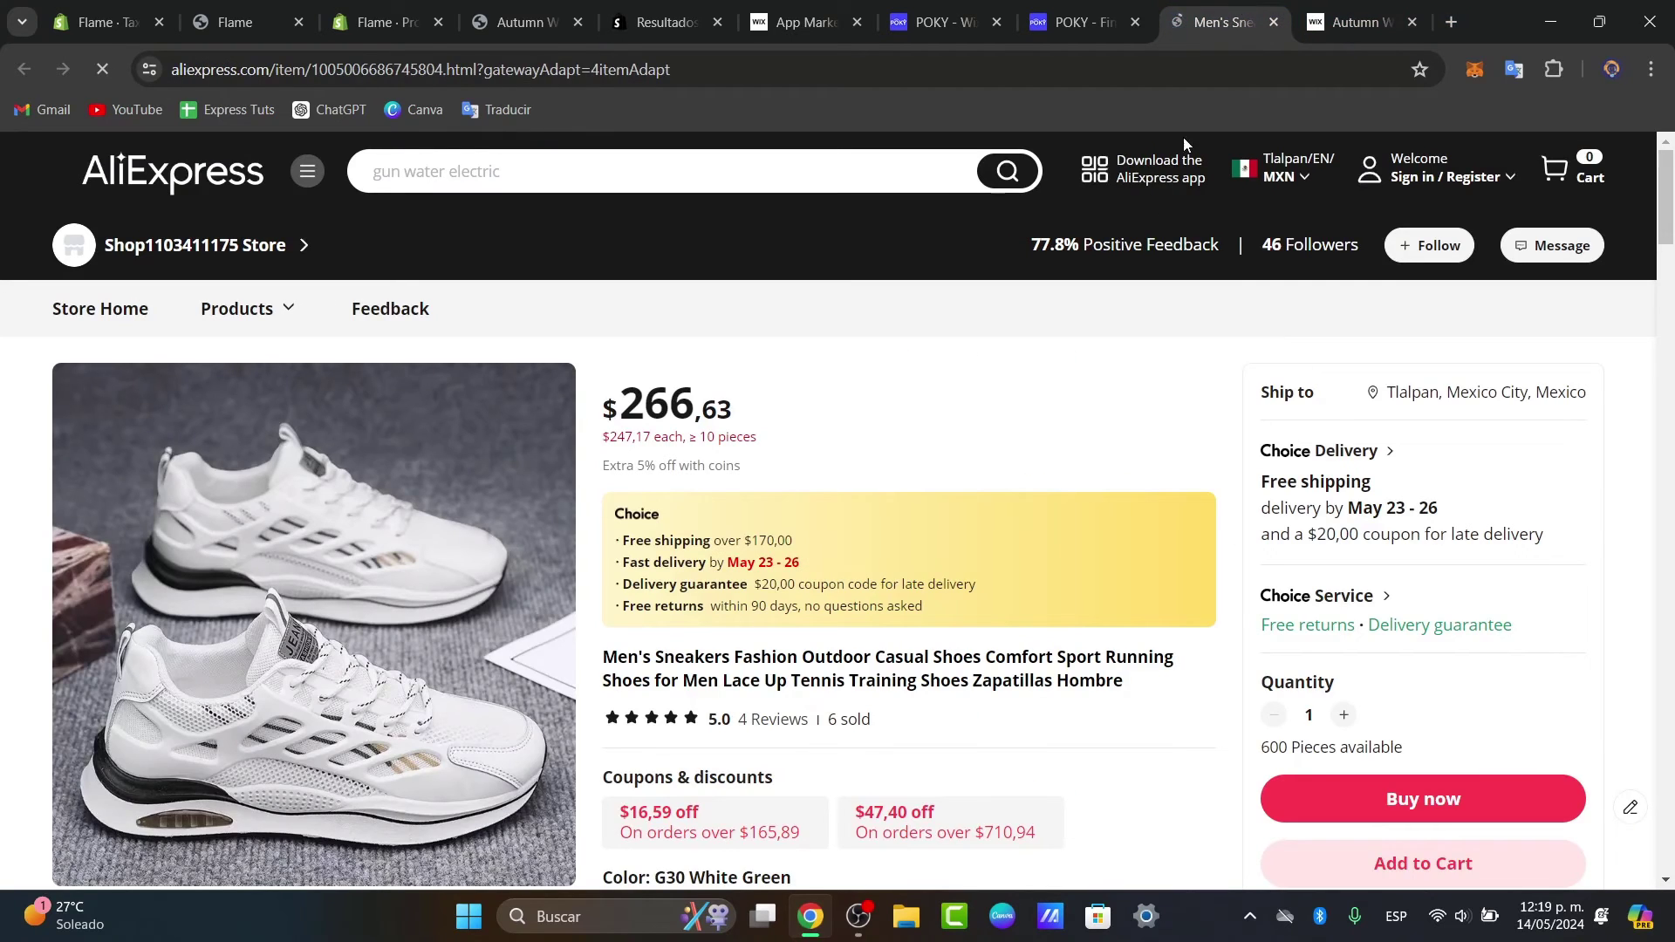
{"action": "scroll", "coordinate": [1013, 494], "scroll_direction": "down", "scroll_amount": 5}
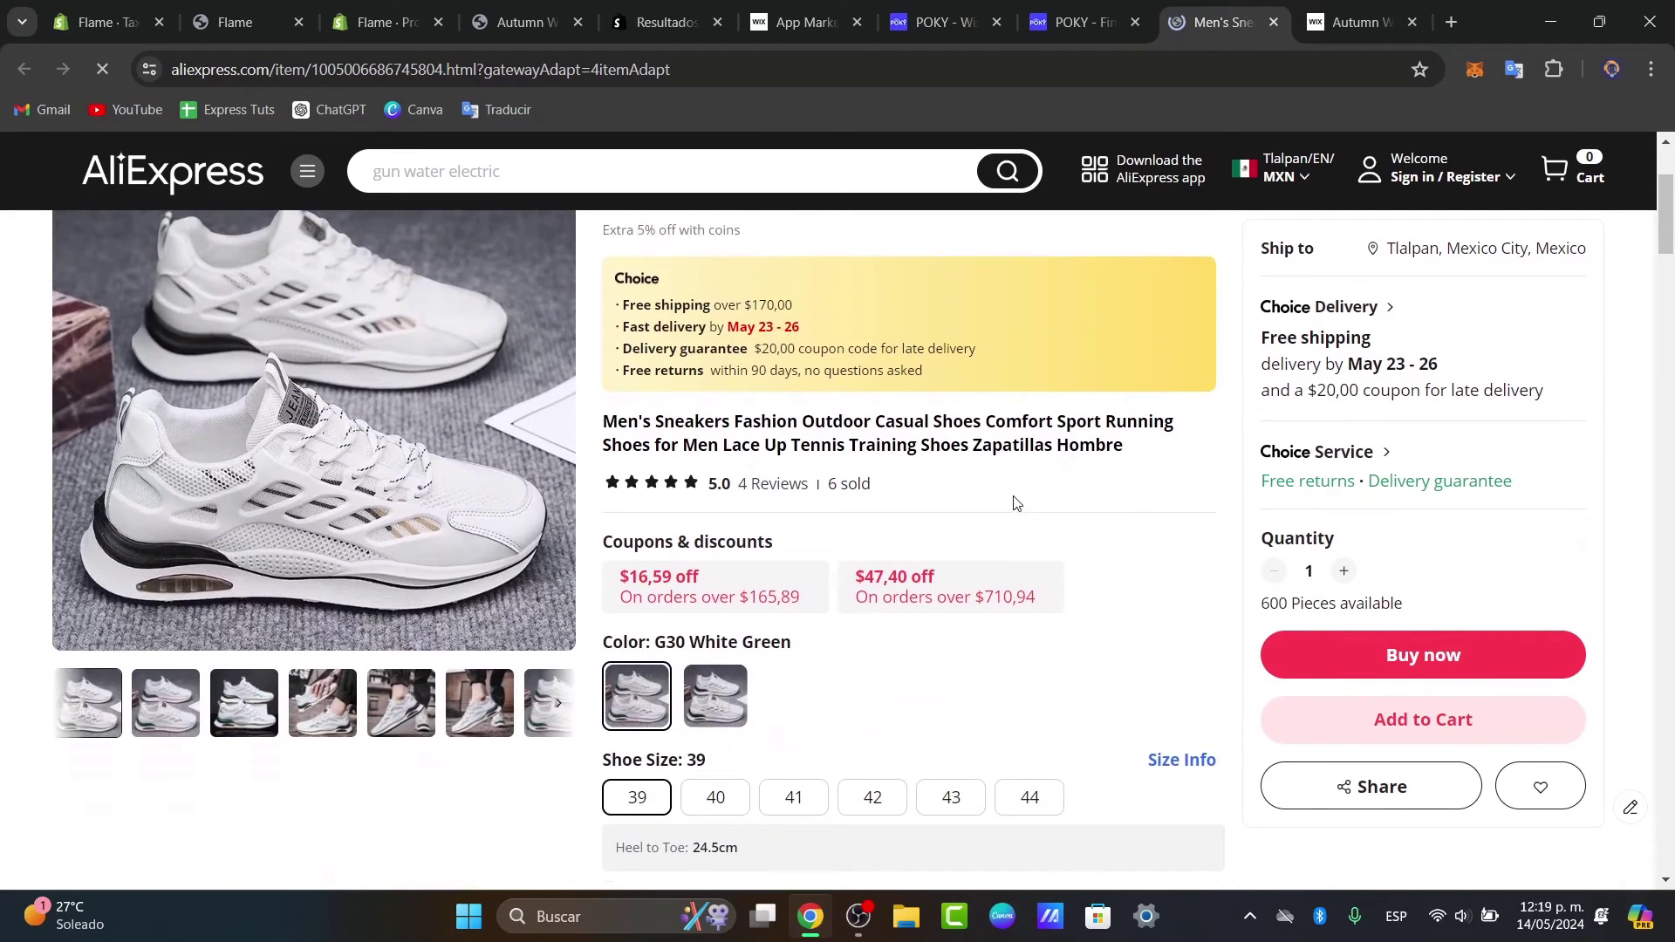
{"action": "scroll", "coordinate": [1014, 498], "scroll_direction": "down", "scroll_amount": 5}
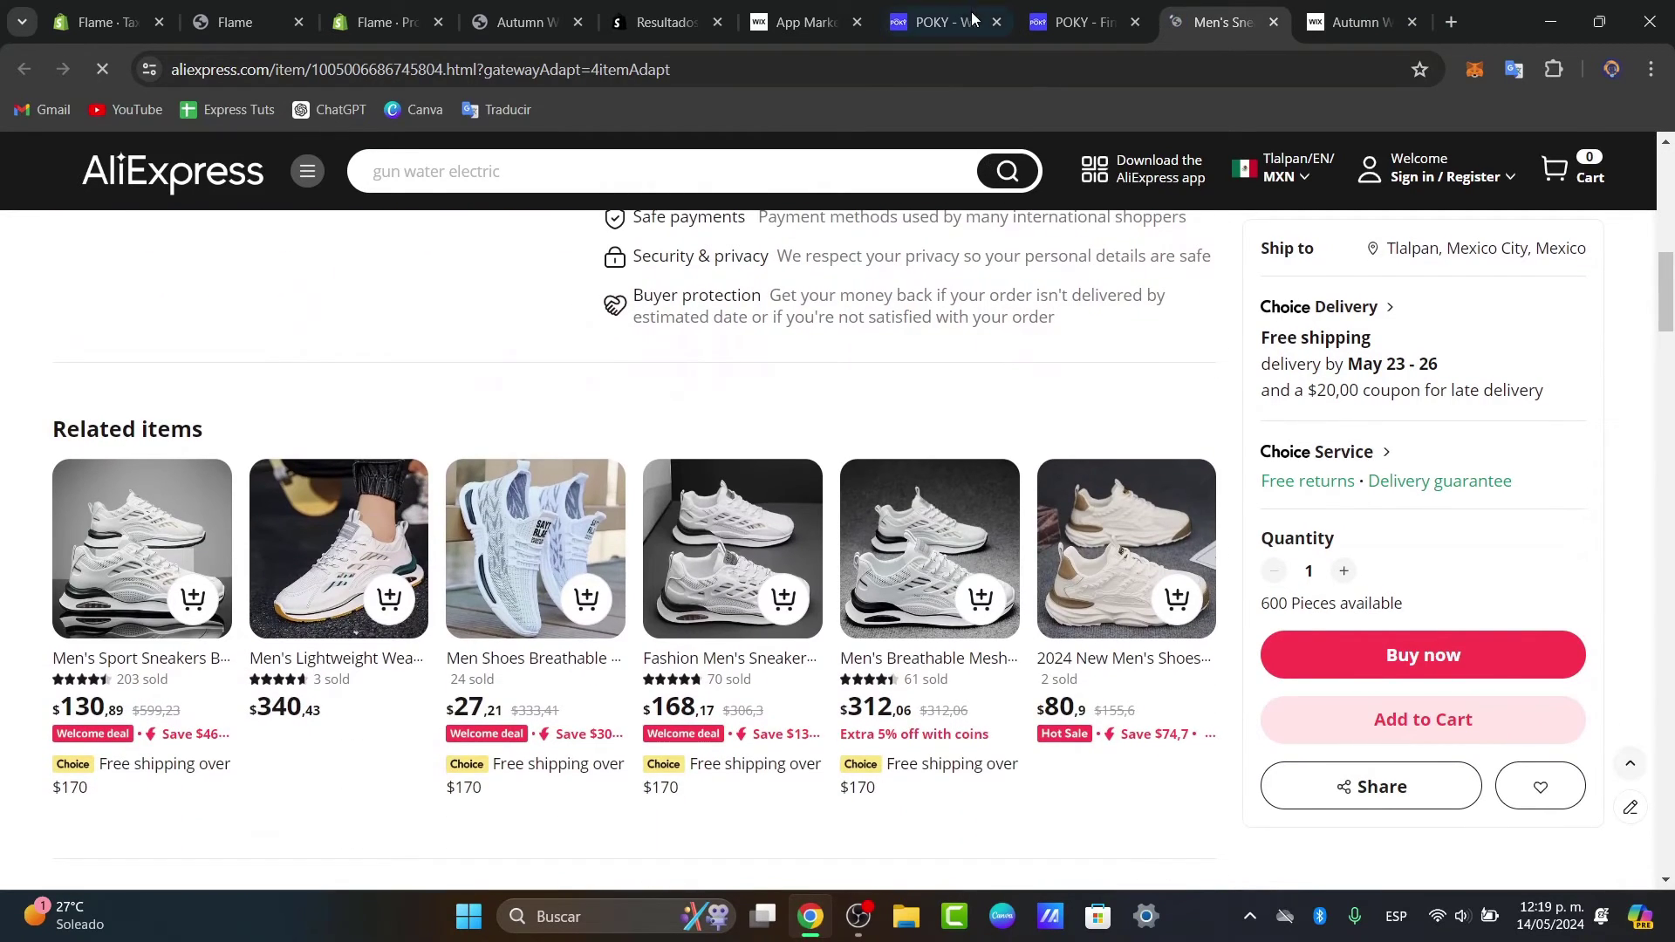
Recheck POKY's supplier results, then read the AliExpress listing's customer reviews.
{"action": "left_click", "coordinate": [1067, 9]}
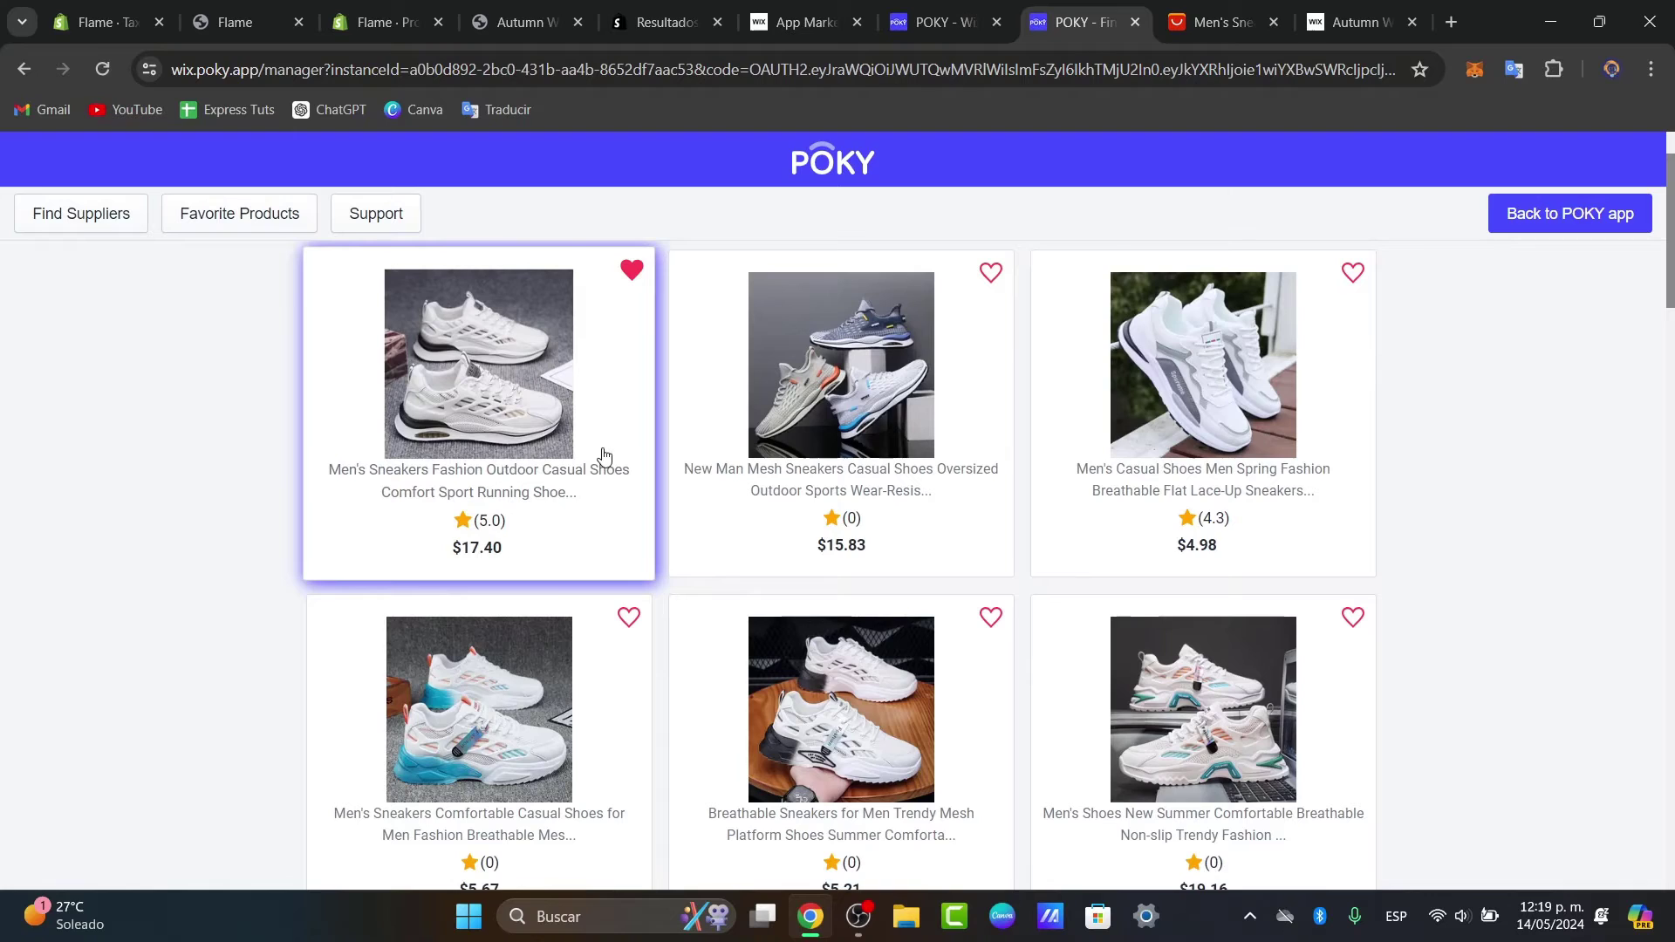
{"action": "scroll", "coordinate": [545, 509], "scroll_direction": "up", "scroll_amount": 2}
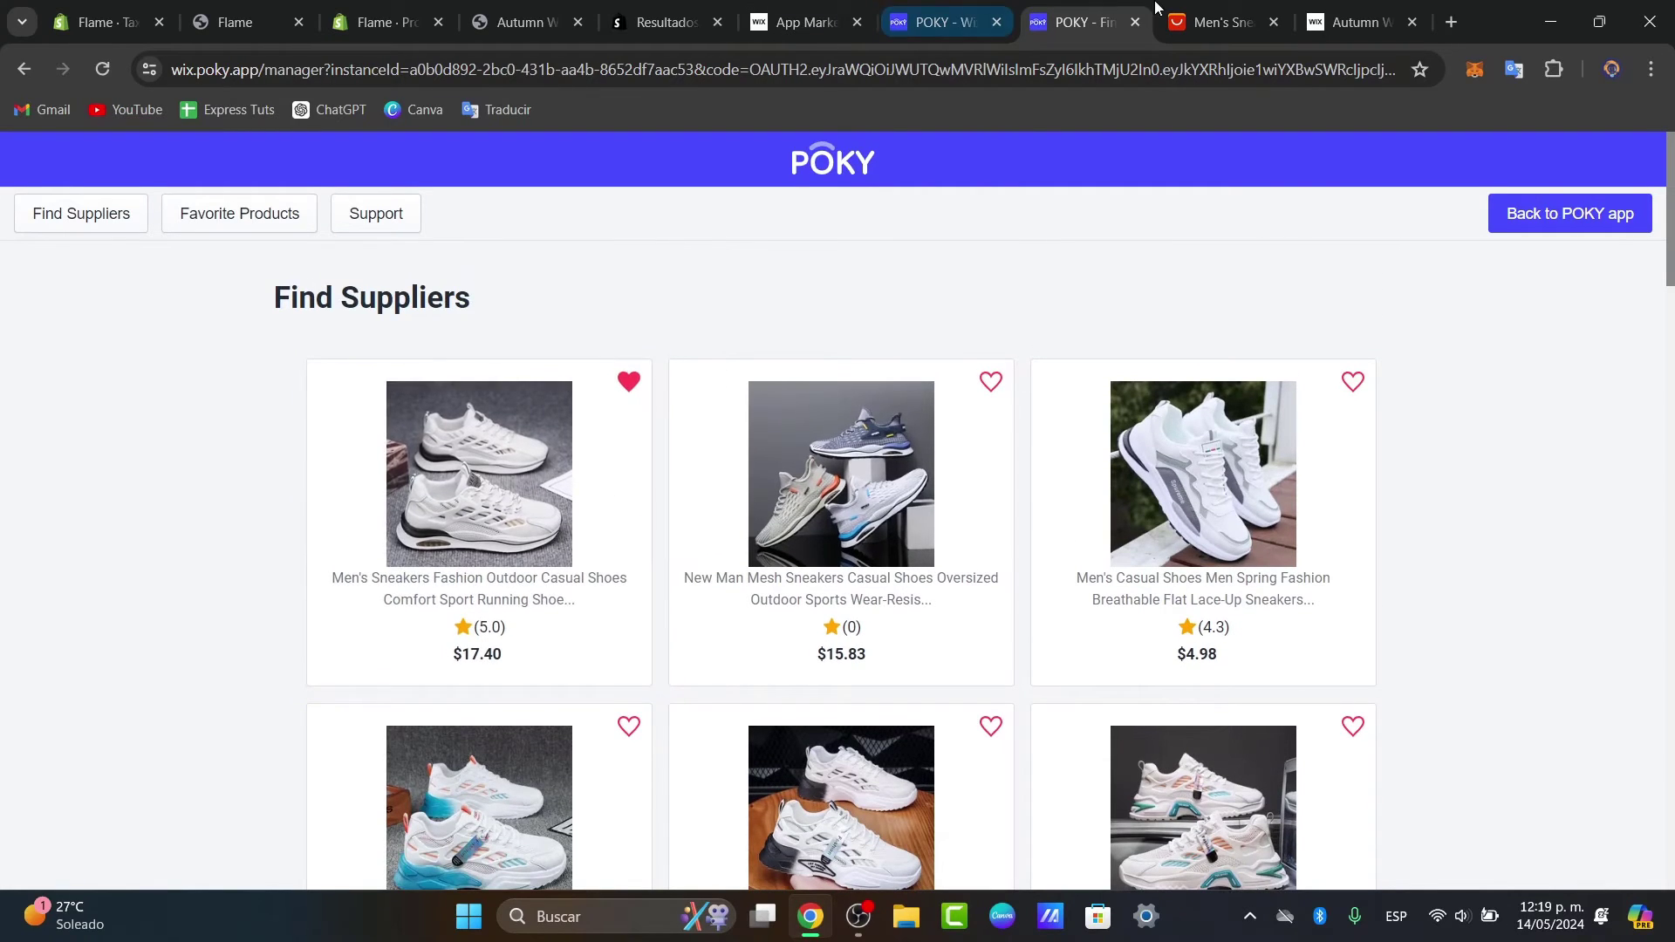
{"action": "left_click", "coordinate": [1221, 22]}
{"action": "scroll", "coordinate": [1043, 643], "scroll_direction": "down", "scroll_amount": 6}
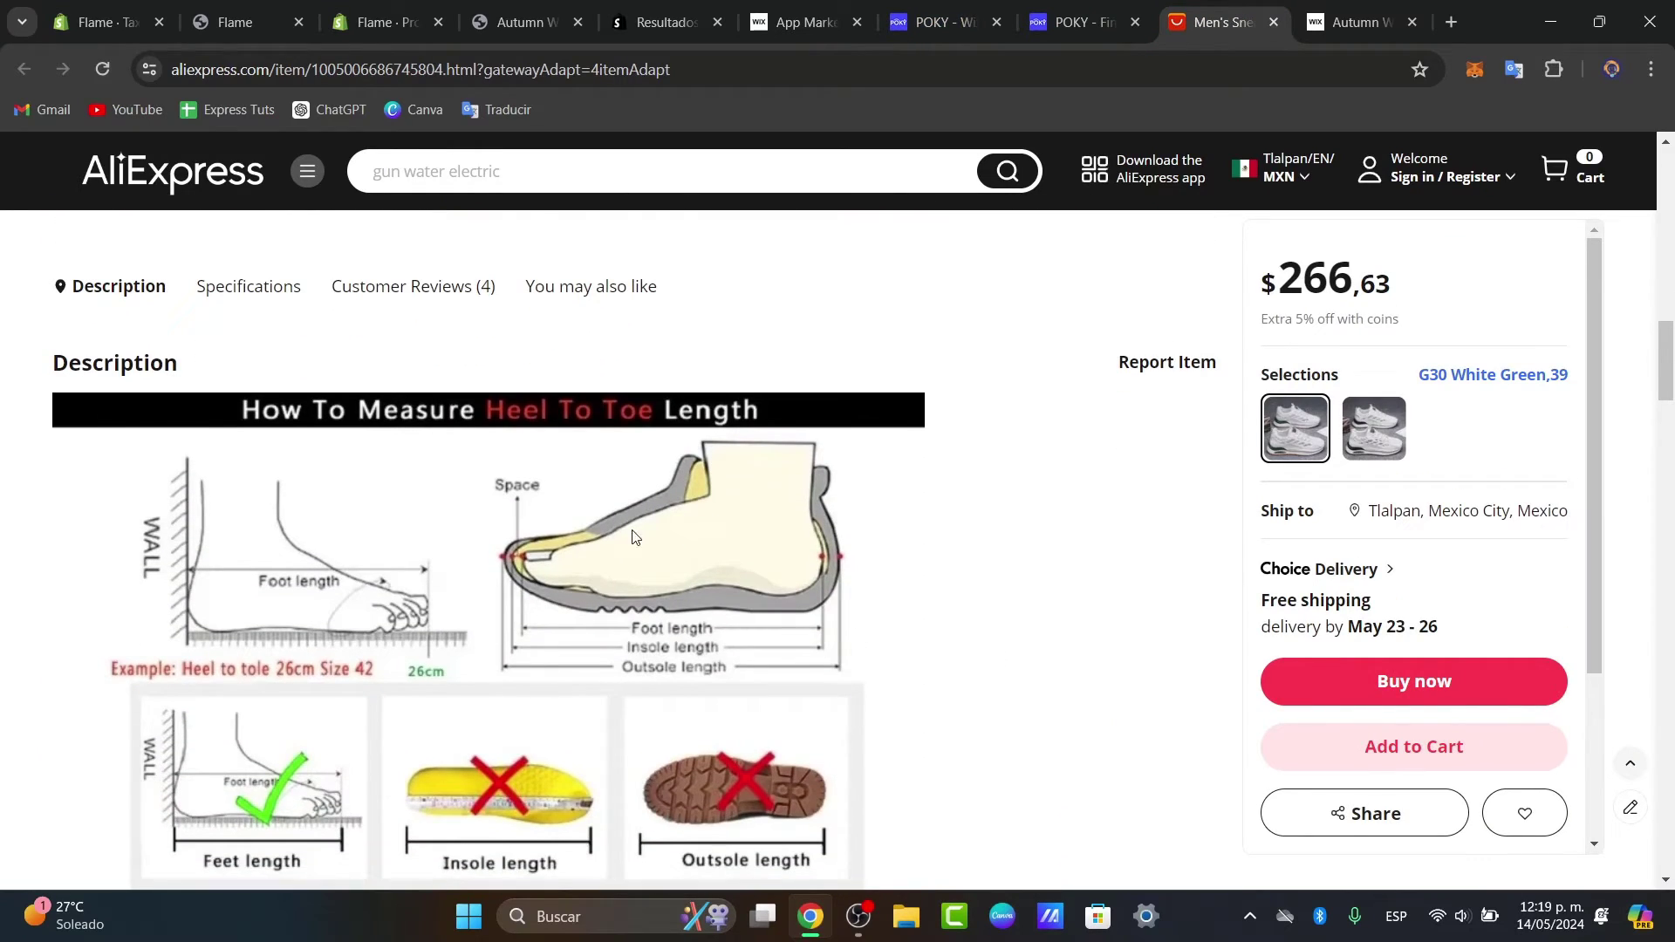
{"action": "left_click", "coordinate": [418, 297]}
{"action": "scroll", "coordinate": [601, 602], "scroll_direction": "down", "scroll_amount": 2}
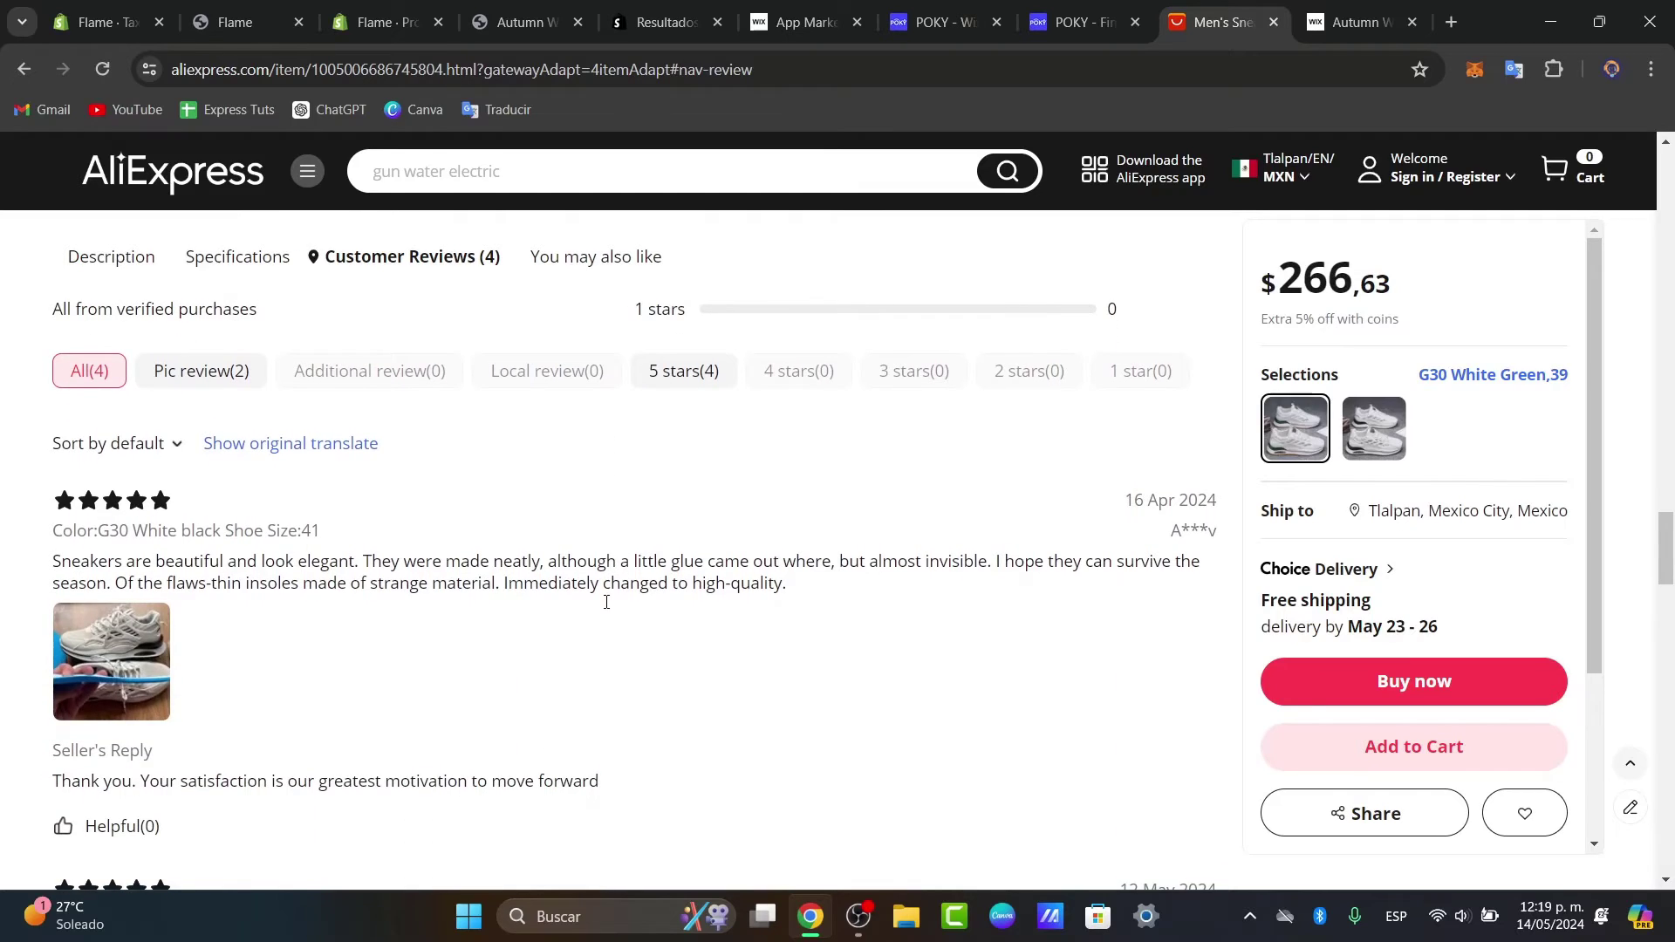
{"action": "scroll", "coordinate": [601, 614], "scroll_direction": "down", "scroll_amount": 7}
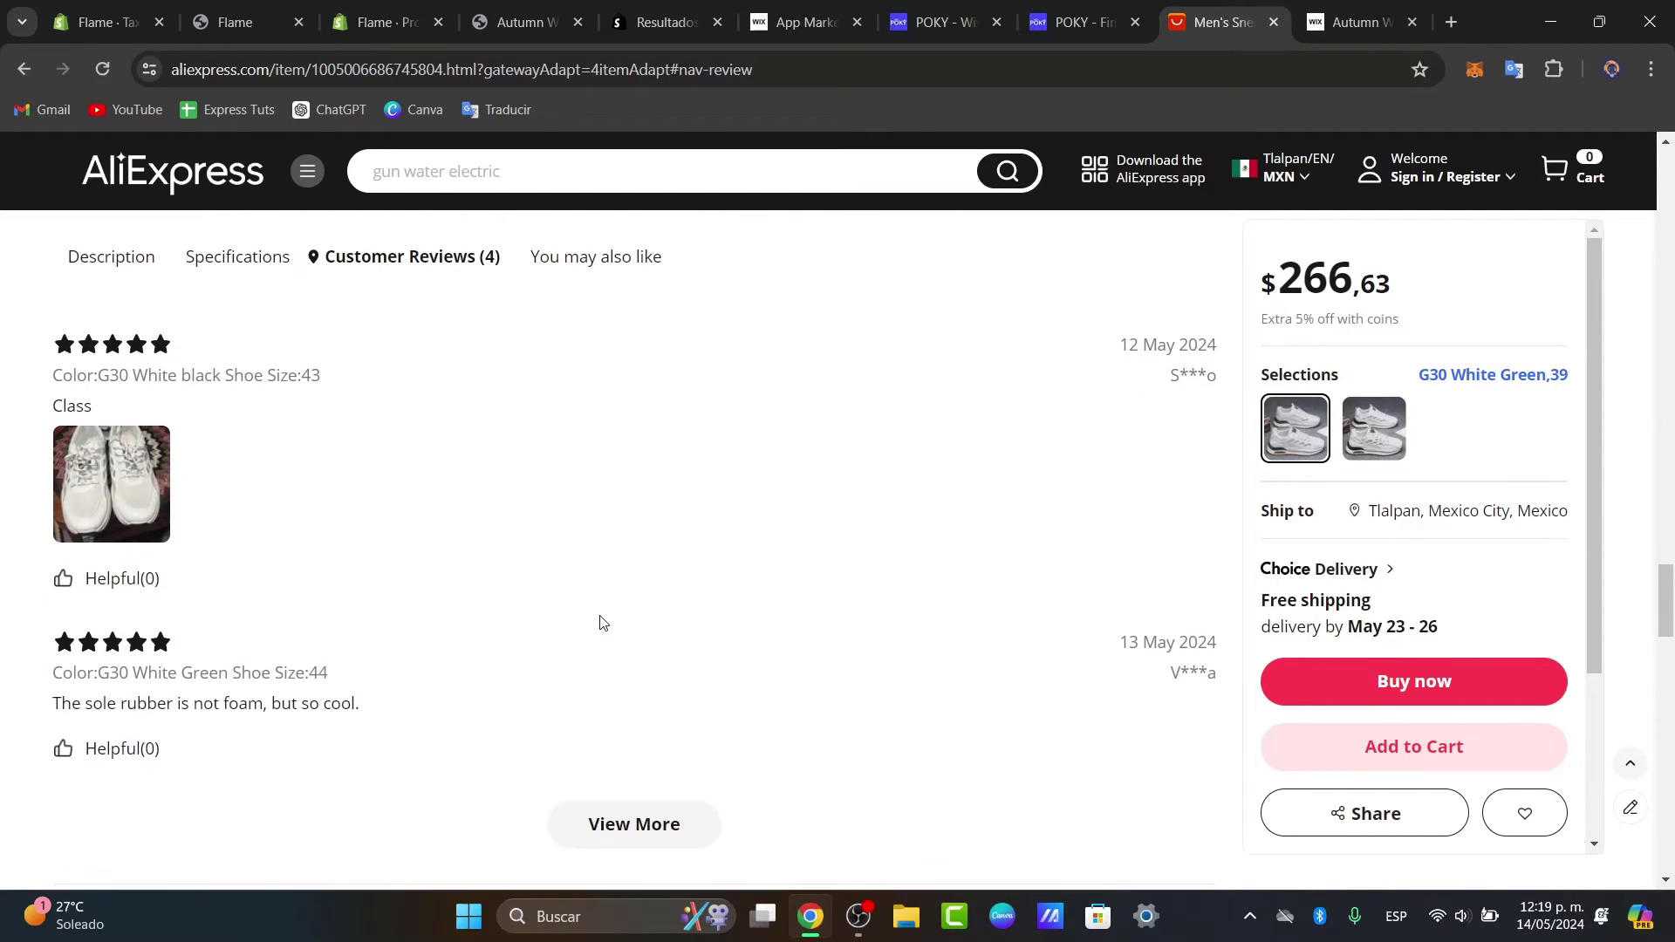
Move from the live Autumn Wild page to the Shopify products list, then the App Store 'wix' results.
{"action": "left_click", "coordinate": [1343, 22]}
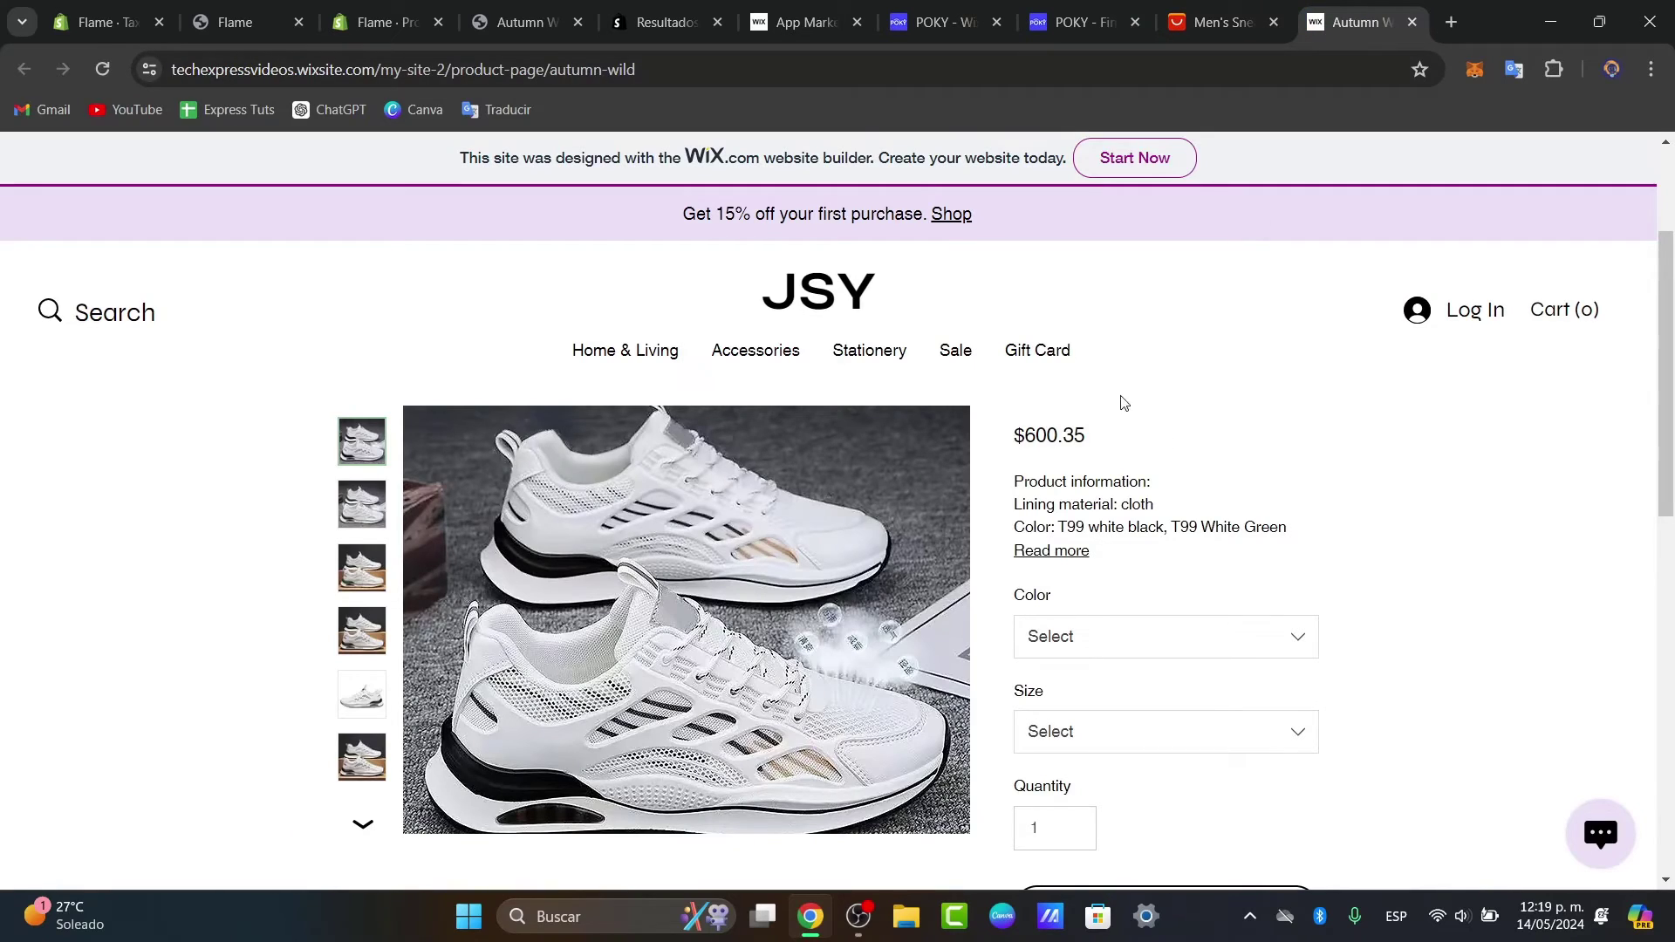
{"action": "left_click", "coordinate": [384, 22]}
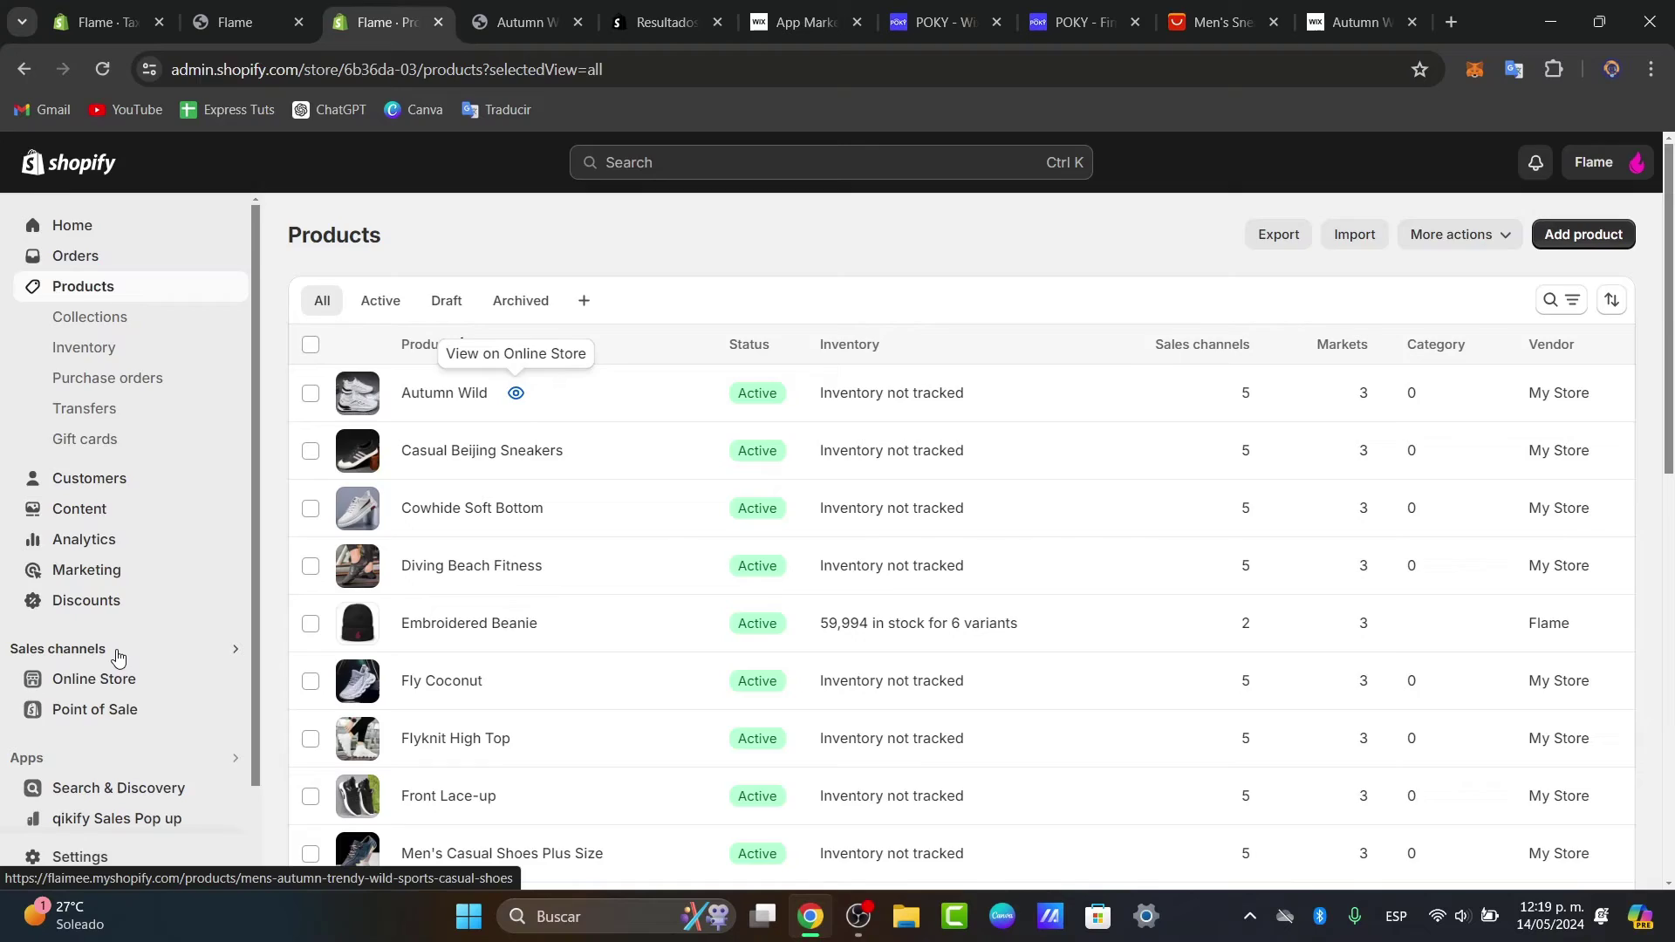
{"action": "key", "text": "ctrl+5"}
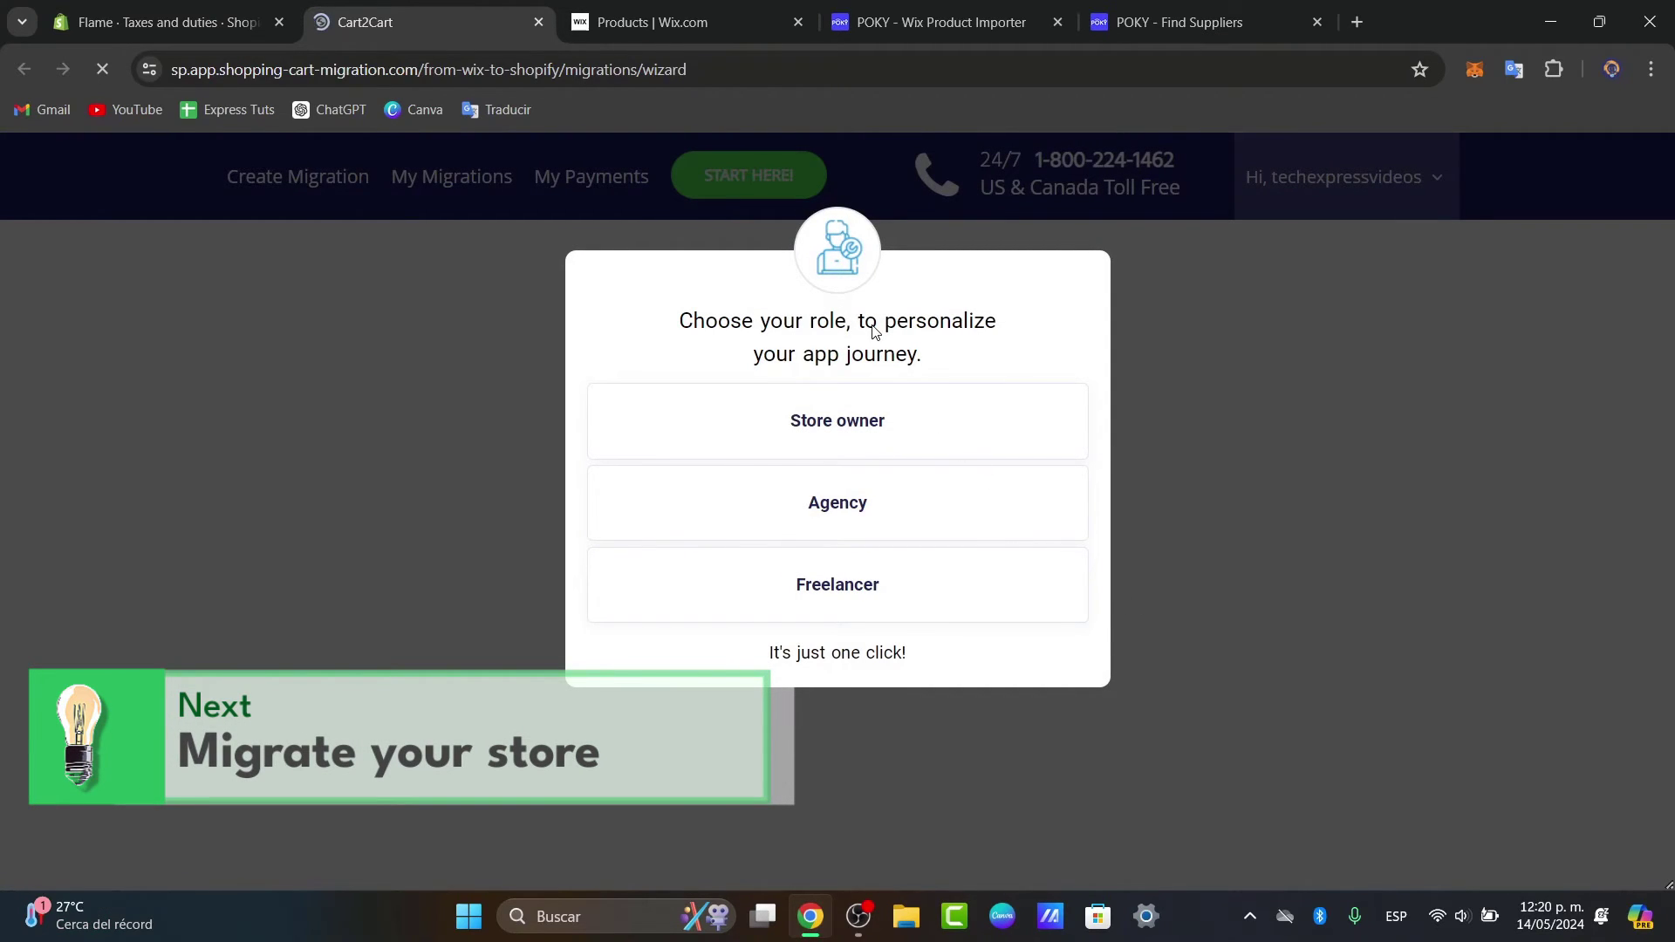
Pick a role, review the Wix-to-Shopify Source and Target Cart Setup, then close Cart2Cart.
{"action": "left_click", "coordinate": [945, 421]}
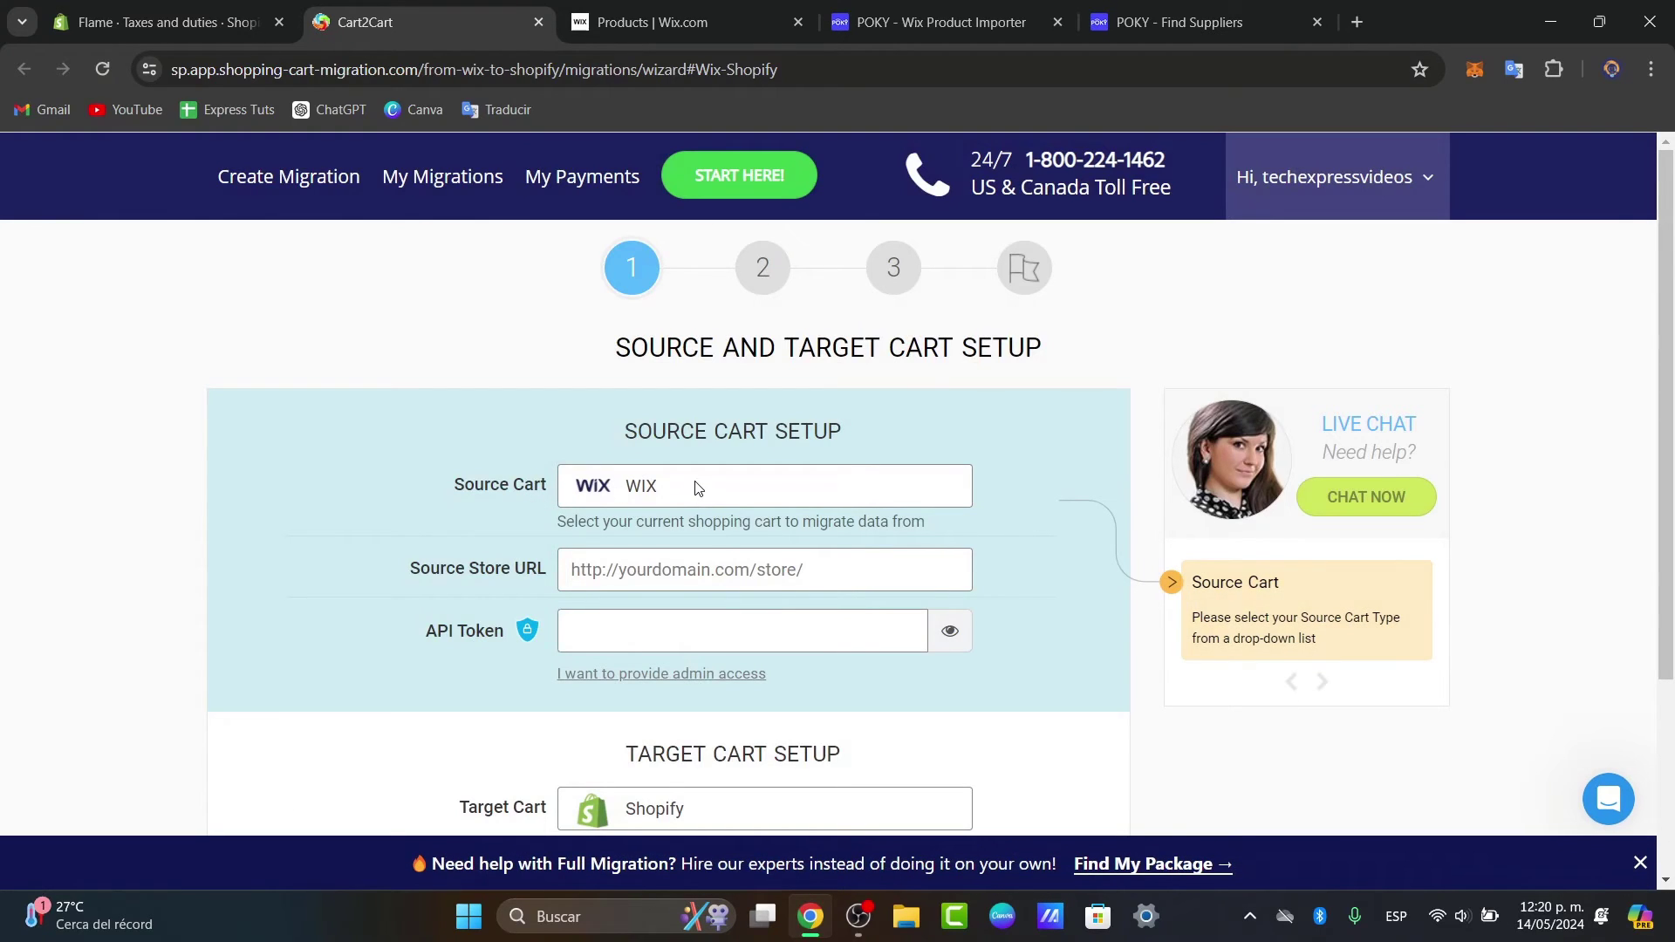
{"action": "scroll", "coordinate": [933, 589], "scroll_direction": "down", "scroll_amount": 1}
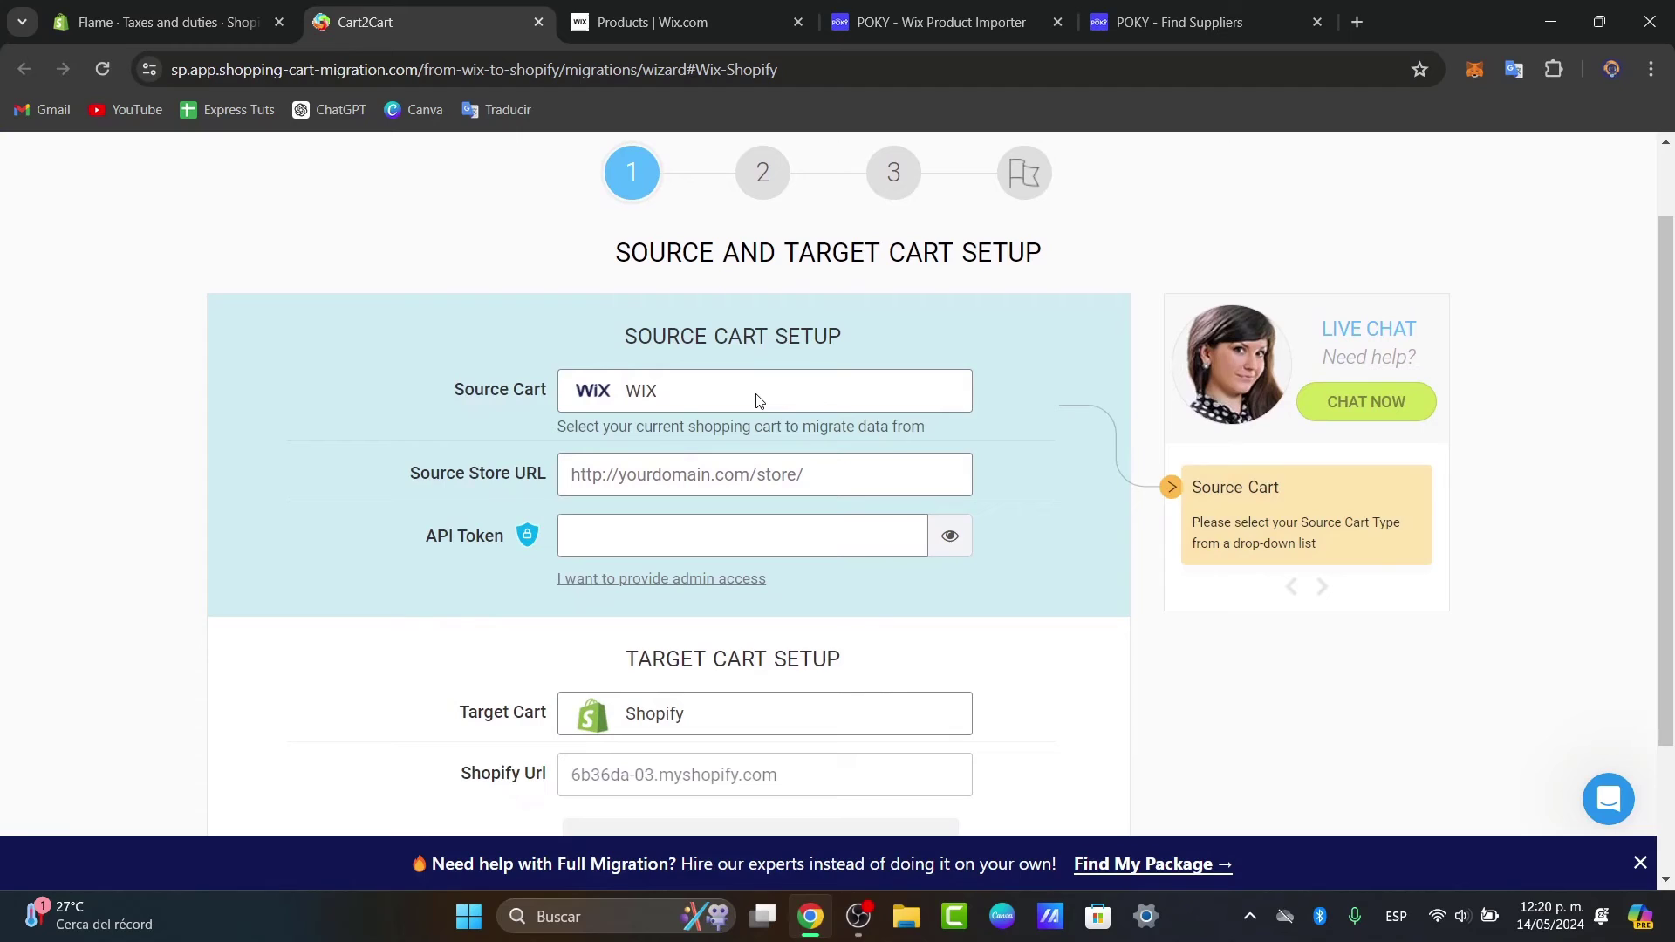
{"action": "left_click_drag", "start_coordinate": [646, 422], "coordinate": [942, 429]}
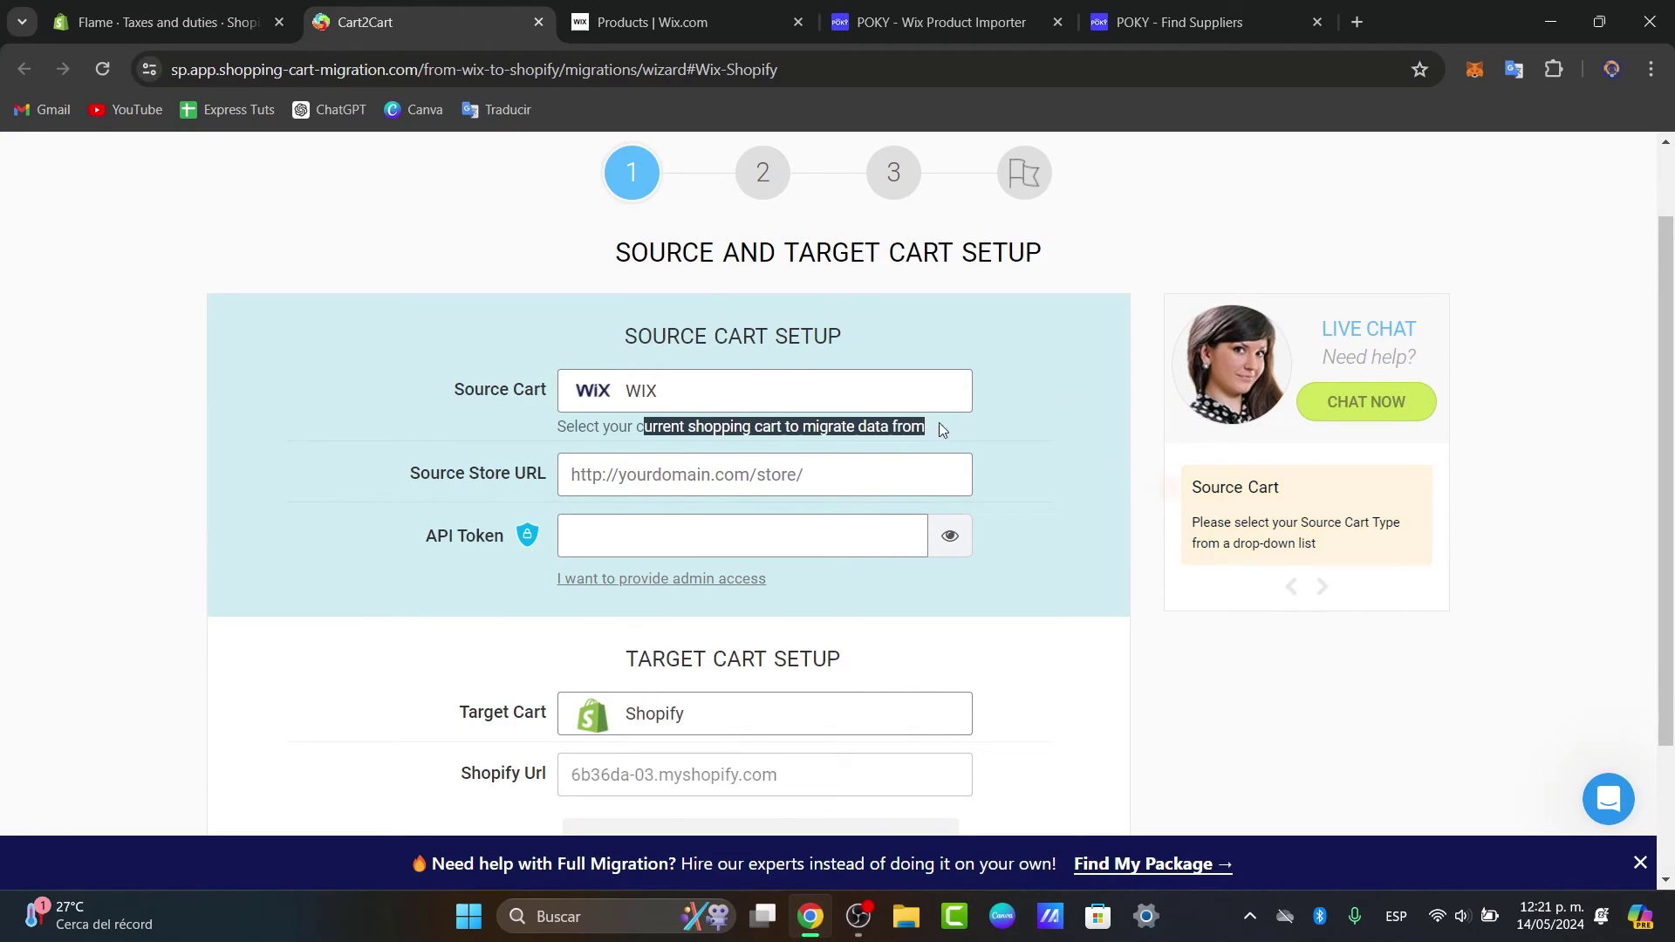
{"action": "left_click", "coordinate": [902, 410]}
{"action": "key", "text": "ctrl+w"}
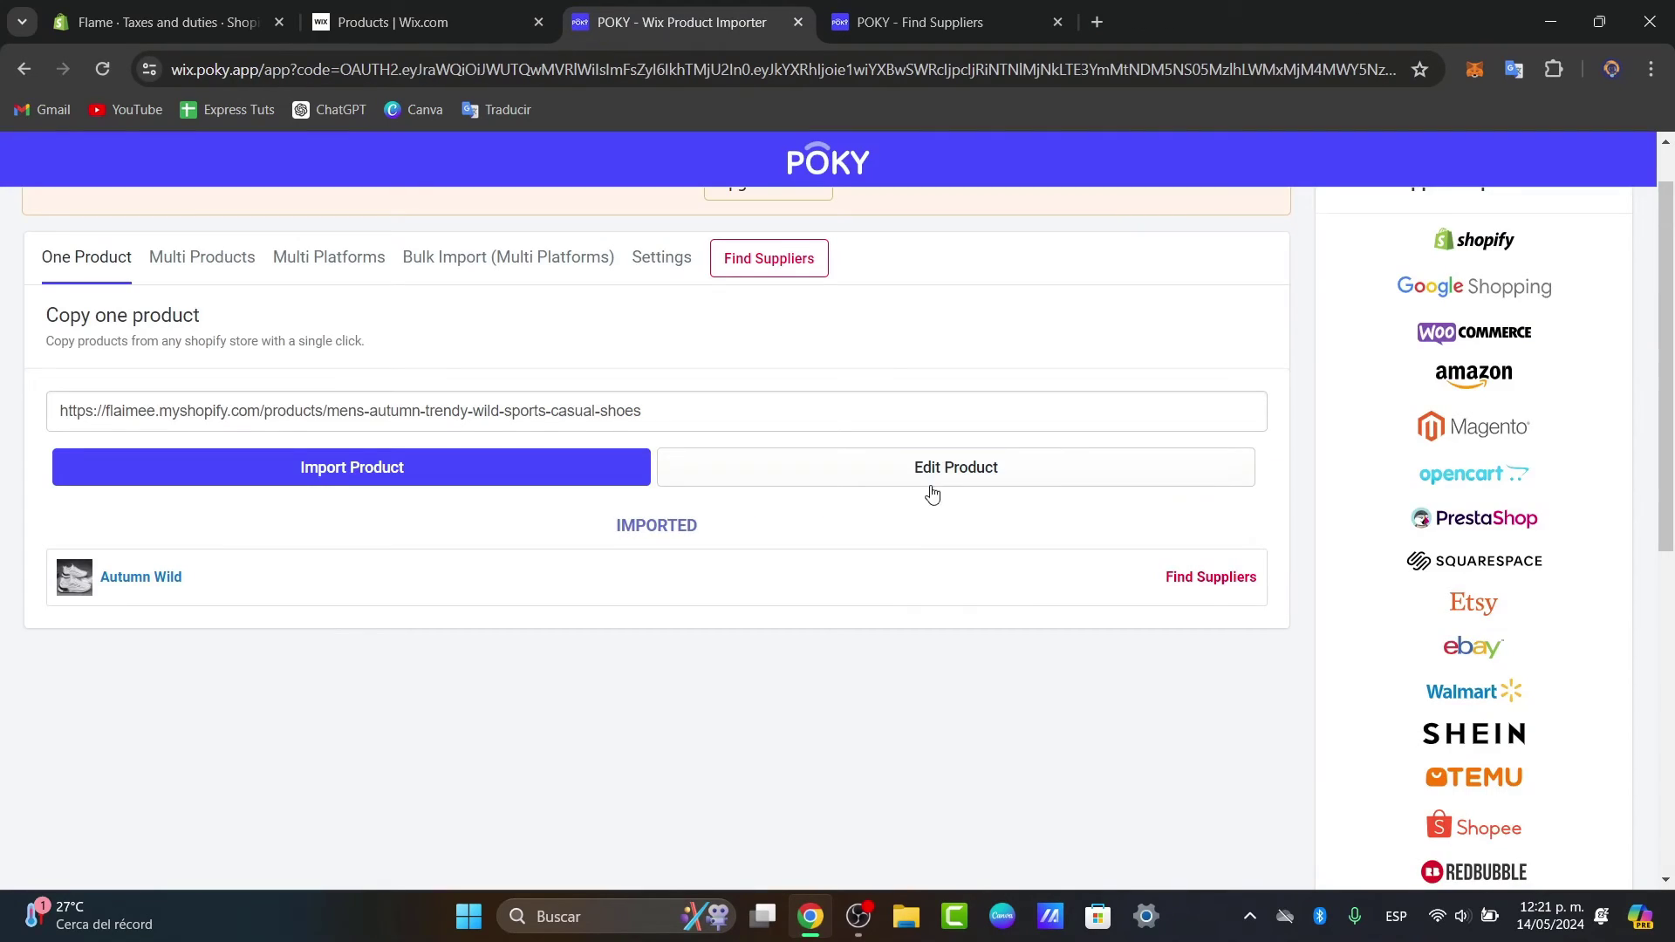
Open Autumn Wild from the Wix products list and scroll through its images and details.
{"action": "left_click", "coordinate": [410, 22]}
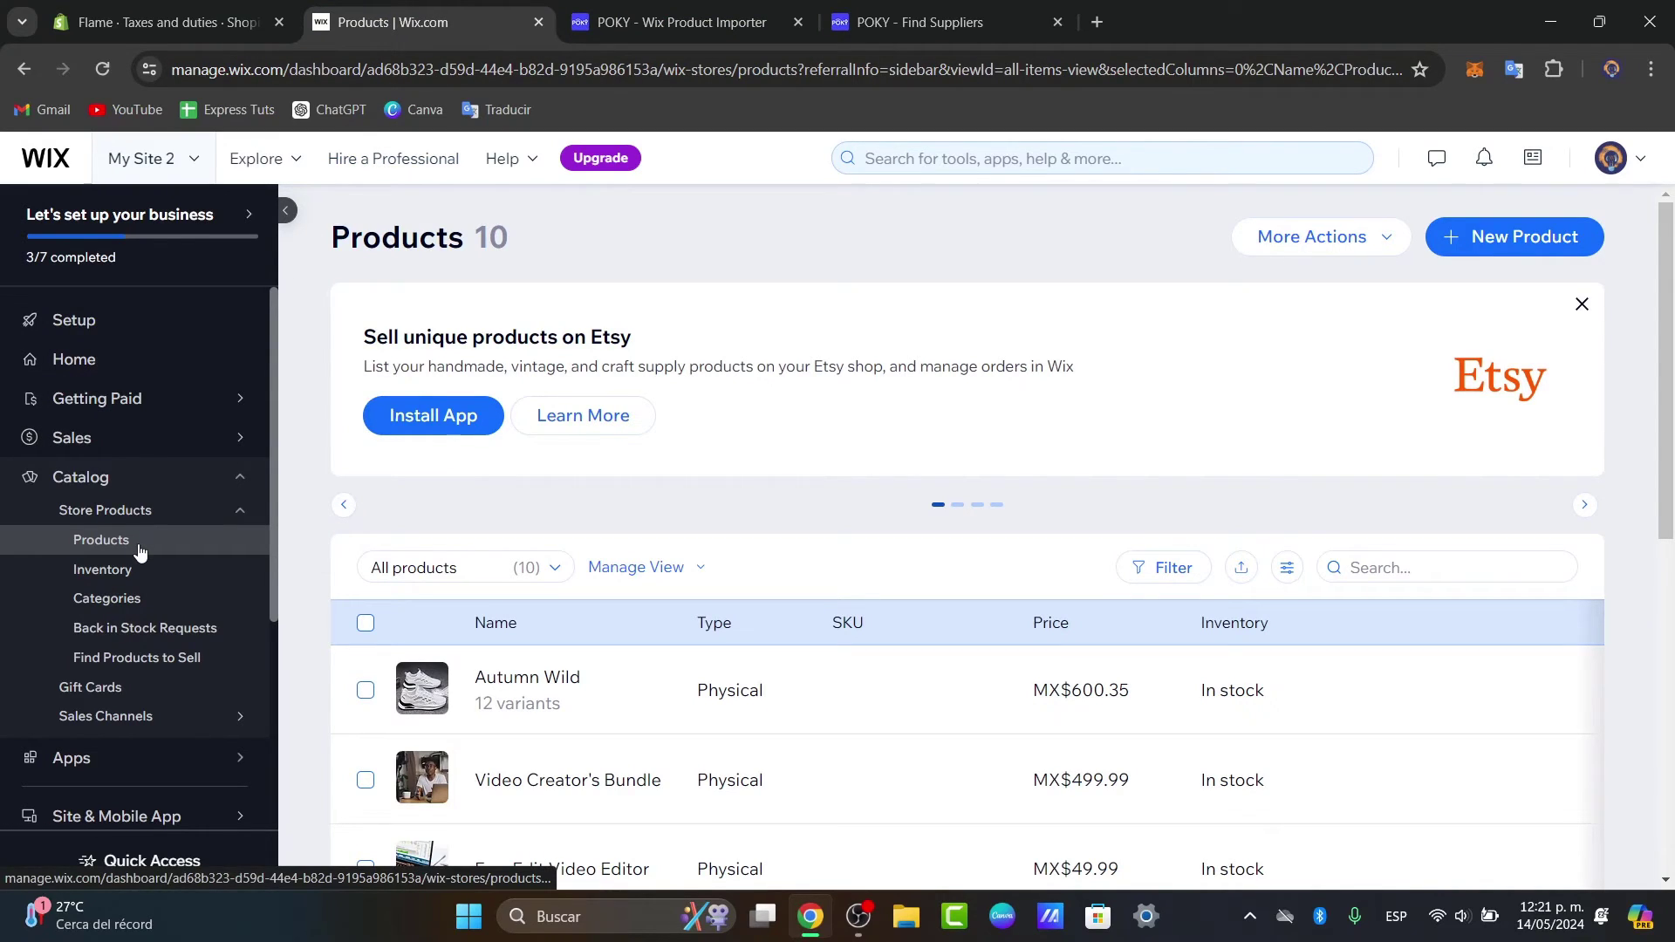
{"action": "scroll", "coordinate": [1168, 576], "scroll_direction": "down", "scroll_amount": 1}
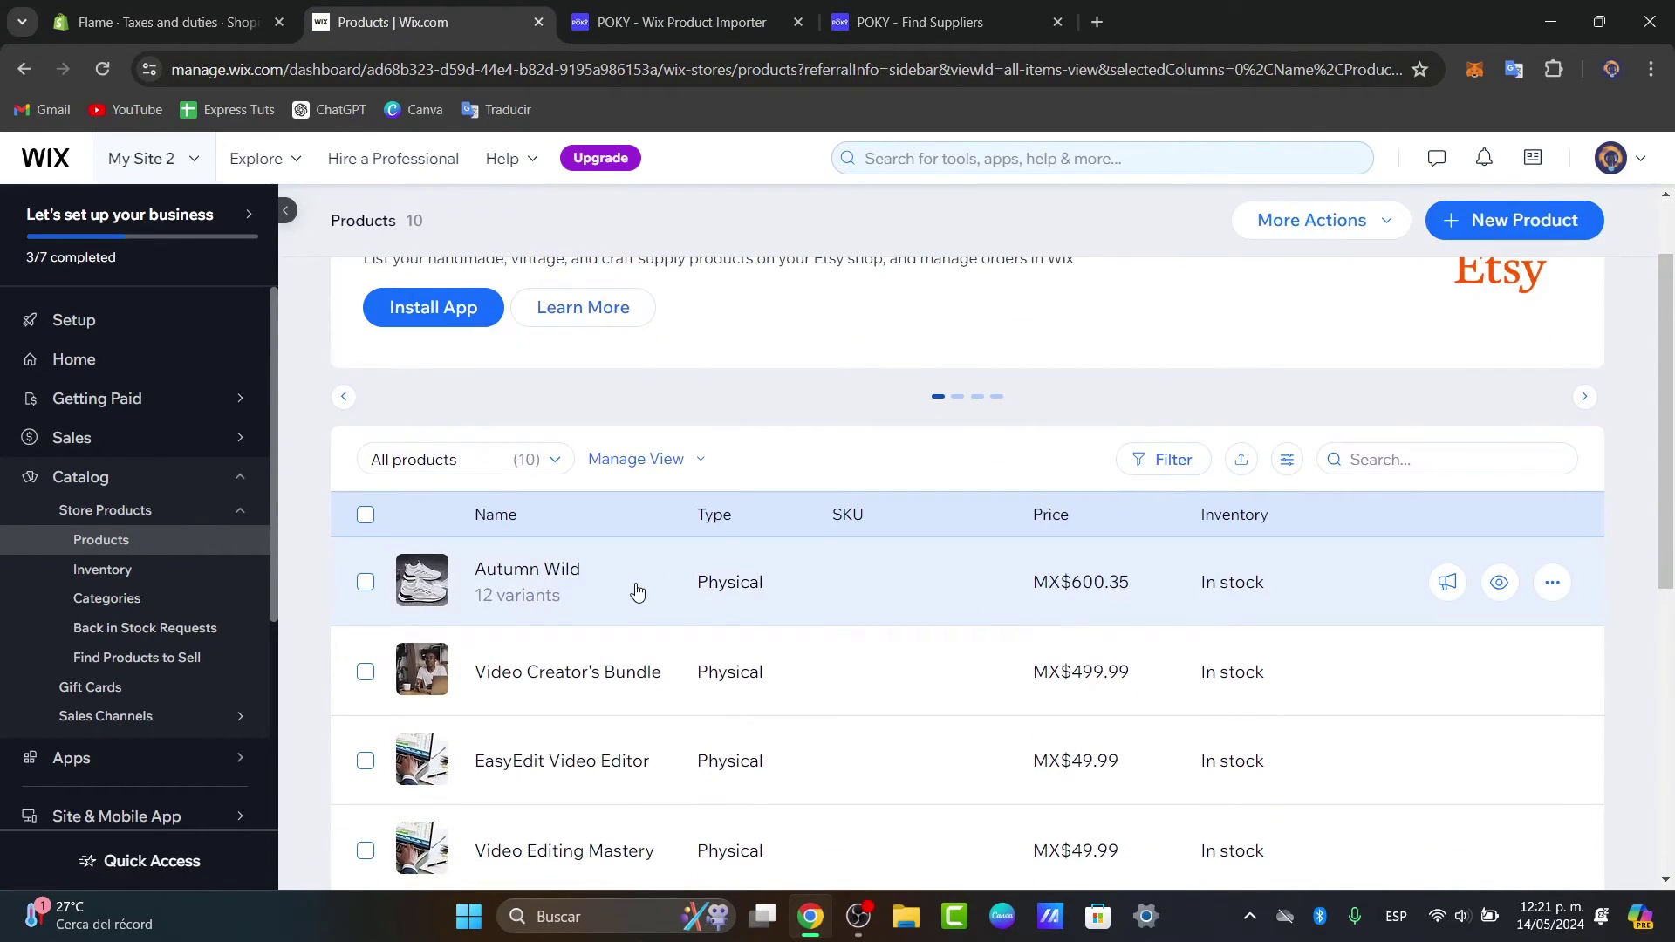
{"action": "left_click", "coordinate": [636, 593]}
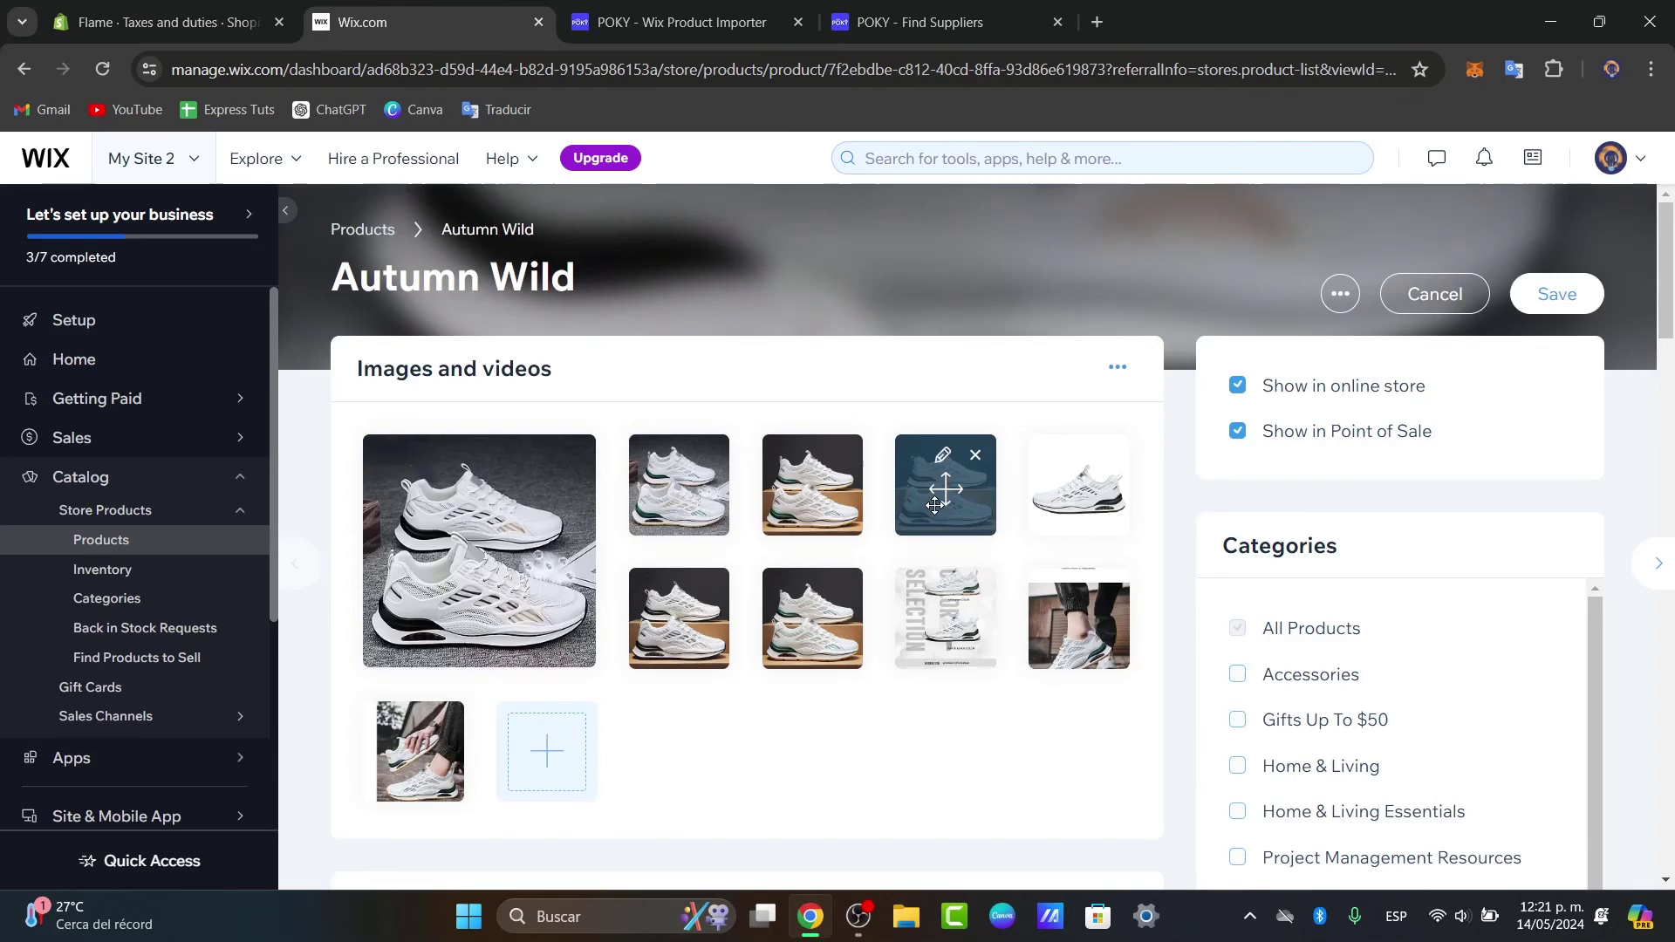
{"action": "scroll", "coordinate": [585, 556], "scroll_direction": "down", "scroll_amount": 1}
{"action": "scroll", "coordinate": [1010, 620], "scroll_direction": "down", "scroll_amount": 8}
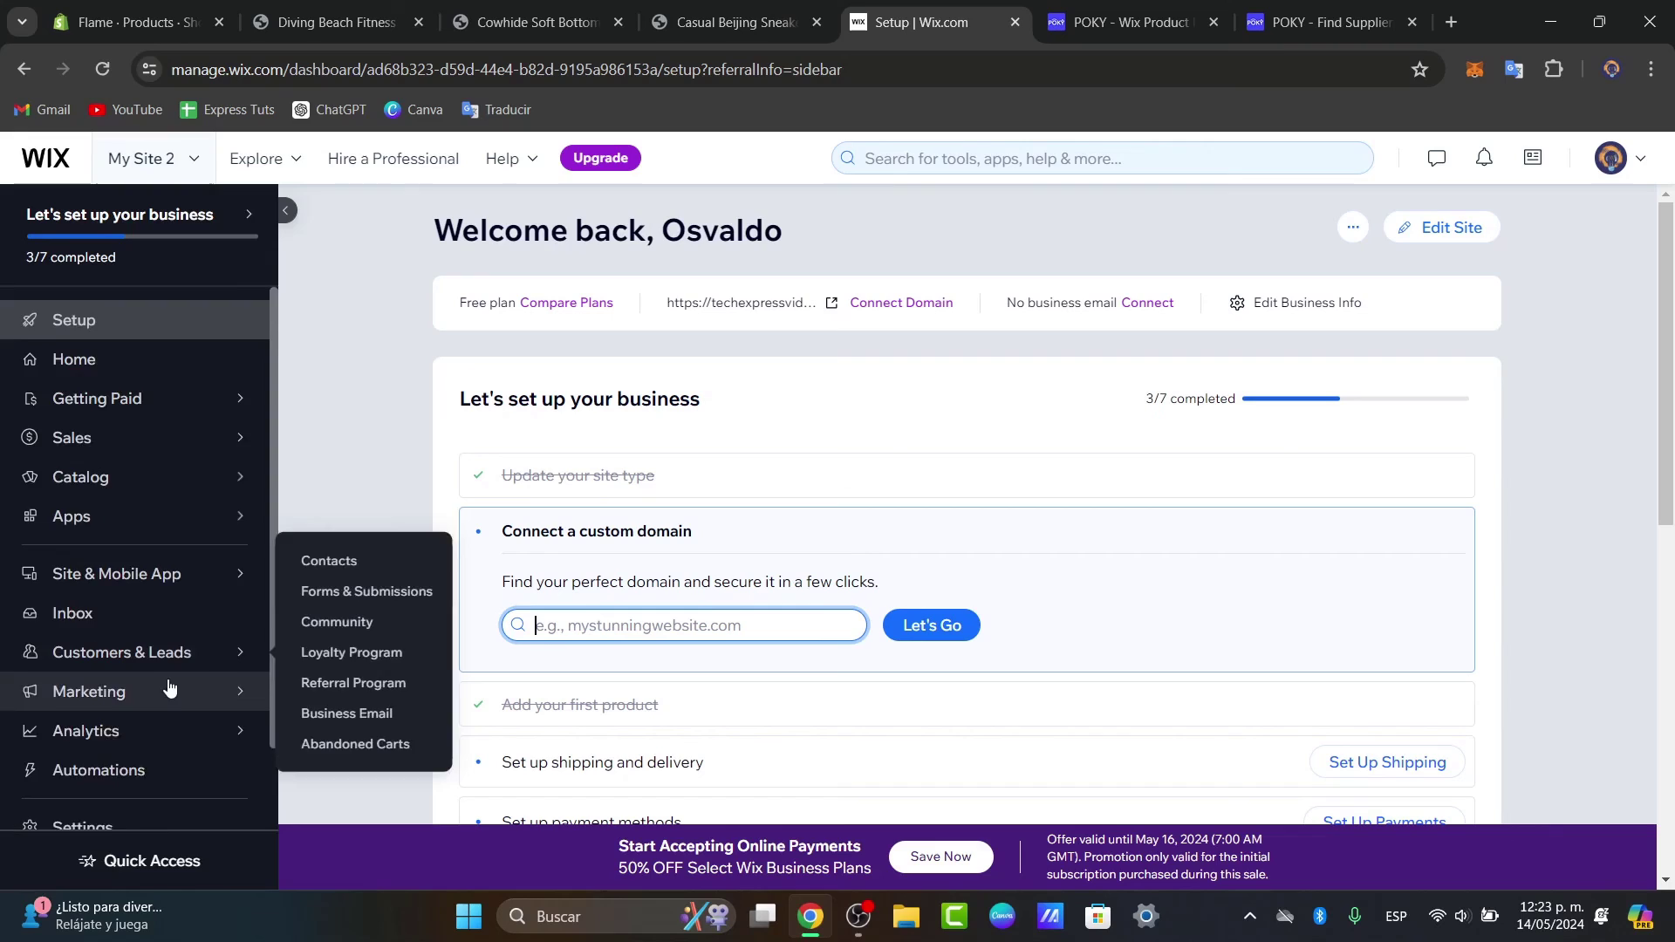
Open Getting Paid's Connect & Setup page and scroll through the Business Premium plan options.
{"action": "scroll", "coordinate": [163, 694], "scroll_direction": "down", "scroll_amount": 2}
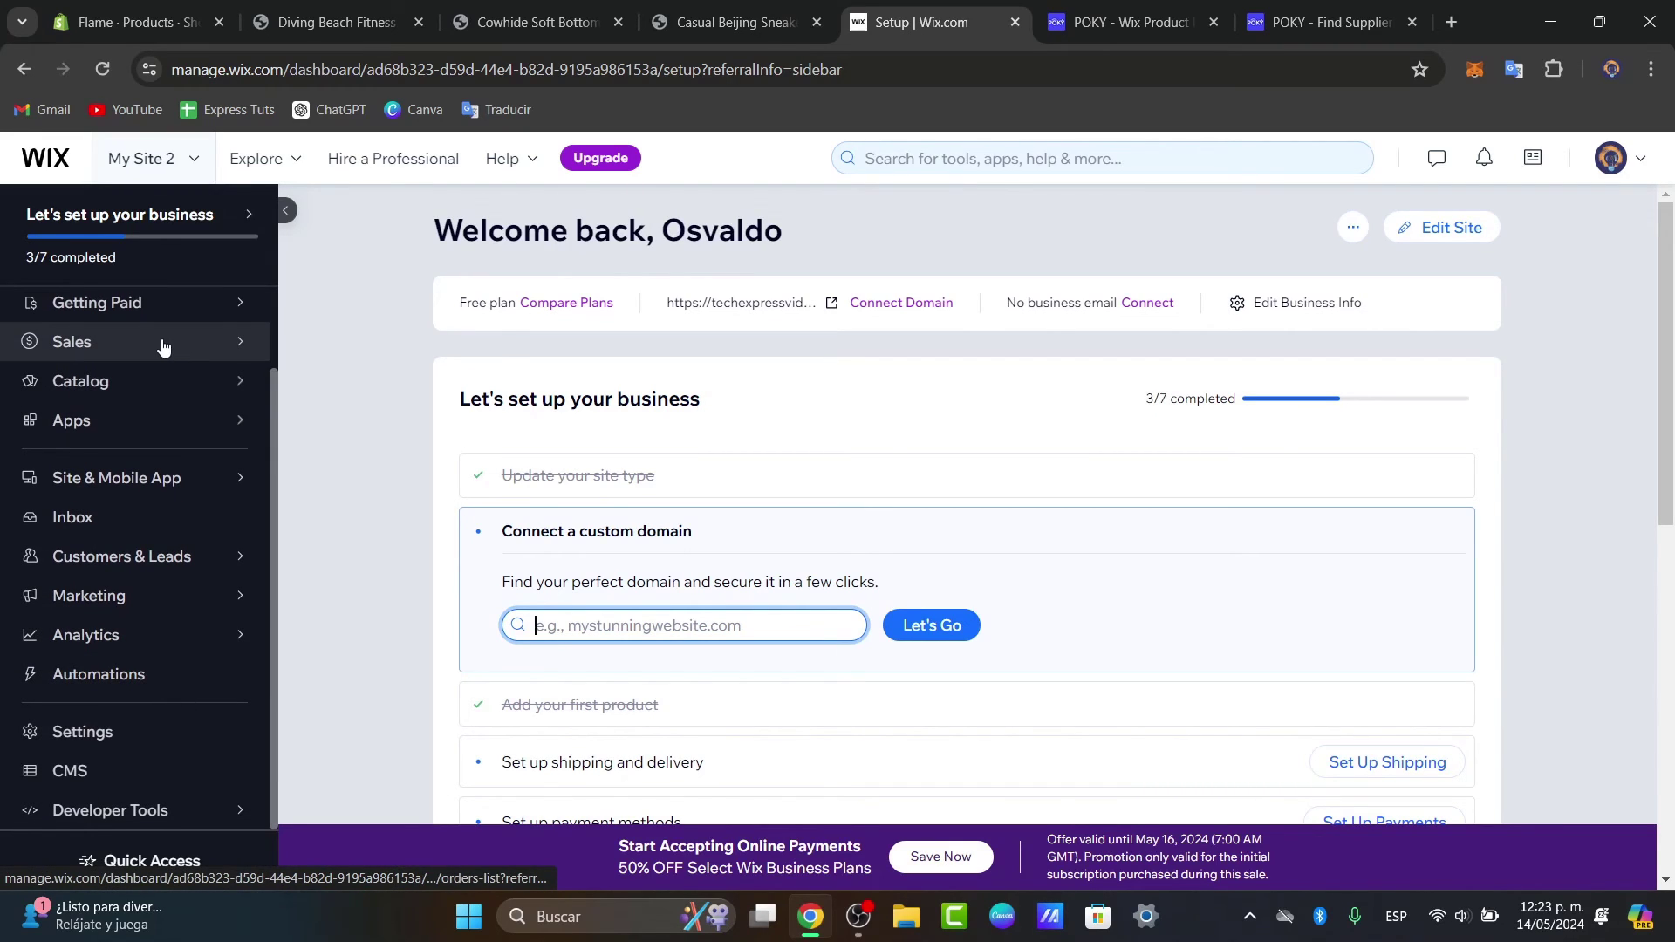
{"action": "mouse_move", "coordinate": [177, 320]}
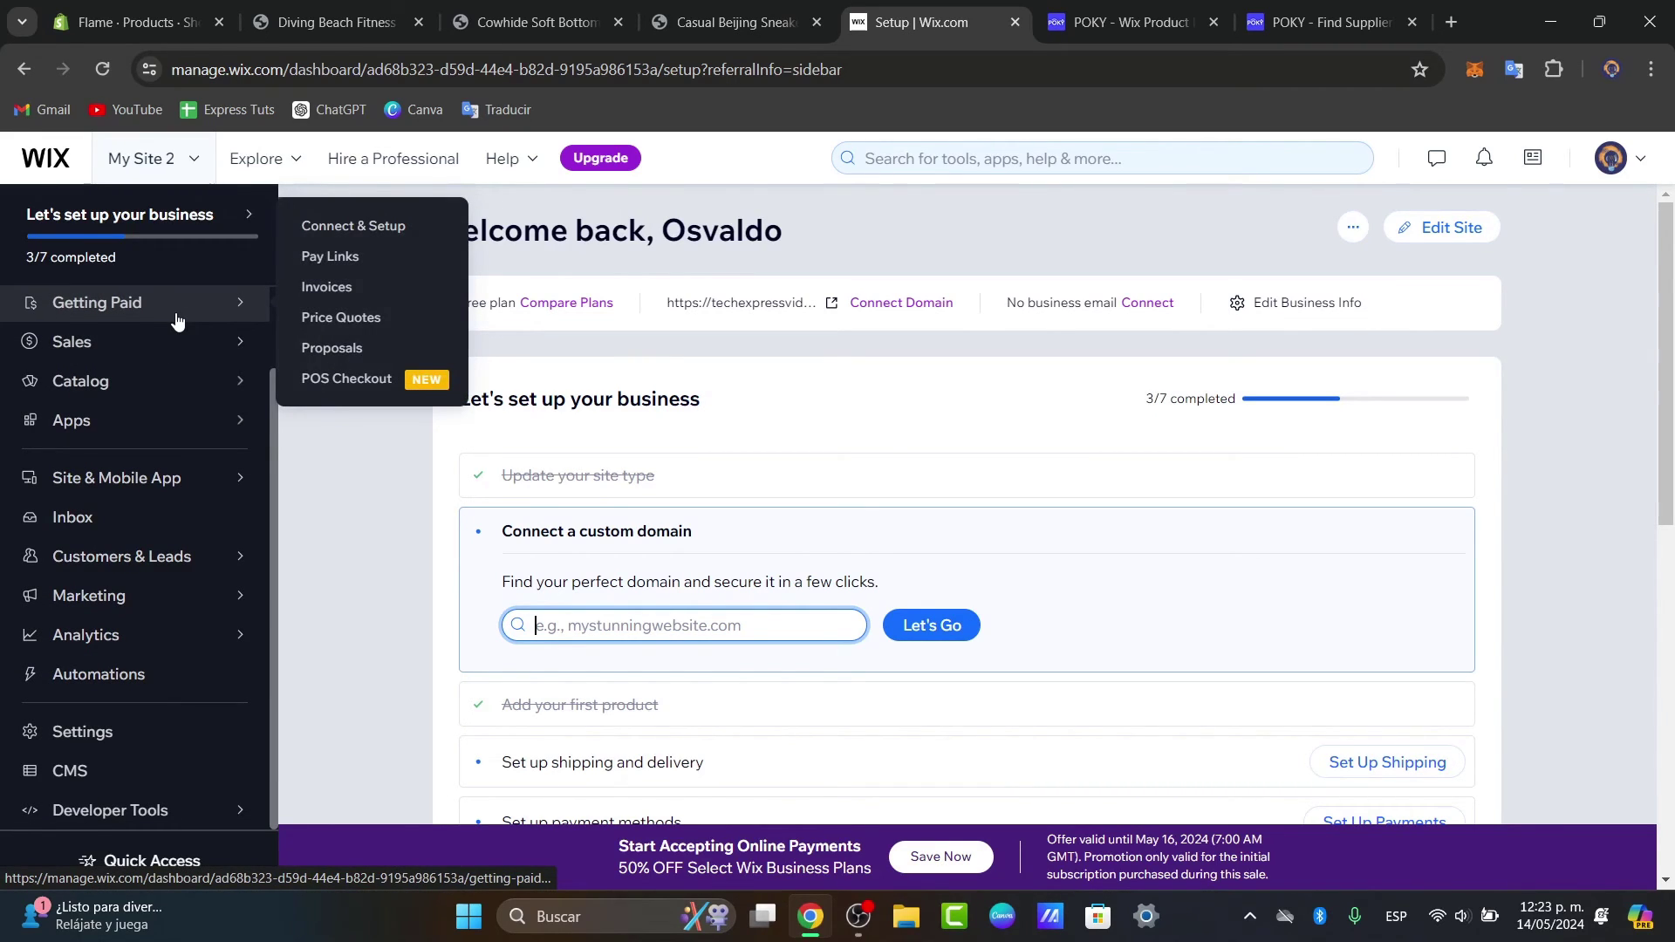
{"action": "left_click", "coordinate": [377, 234]}
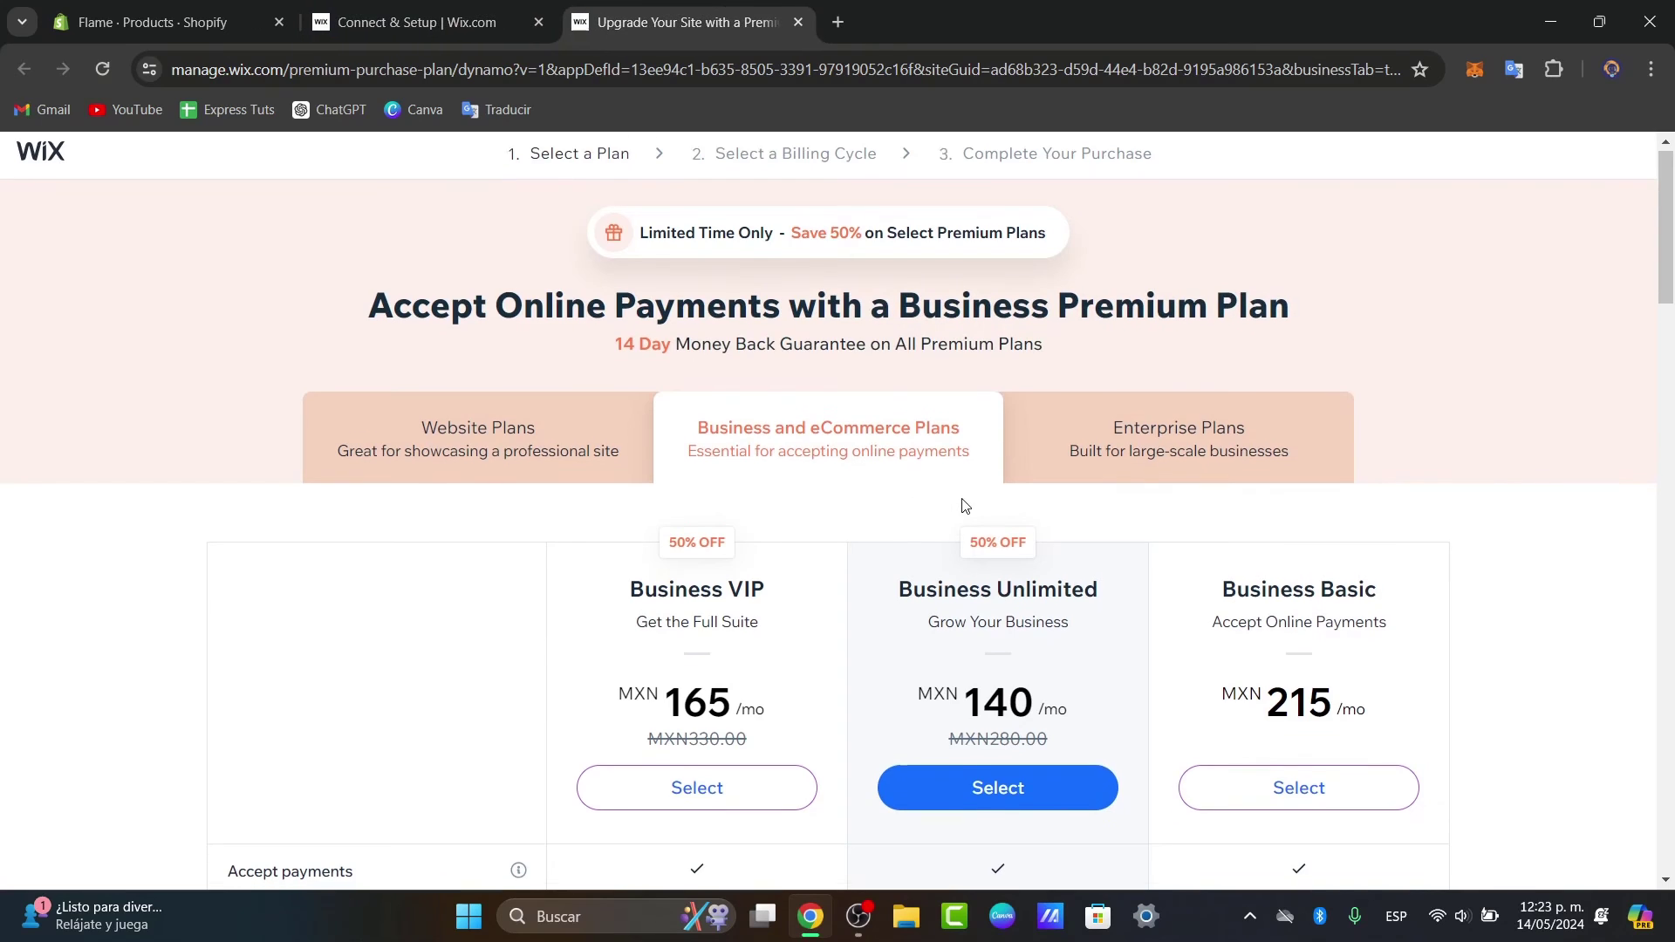
{"action": "scroll", "coordinate": [966, 505], "scroll_direction": "down", "scroll_amount": 1}
Compare the Business VIP and Business Unlimited plans and their listed features.
{"action": "left_click_drag", "start_coordinate": [771, 485], "coordinate": [687, 478]}
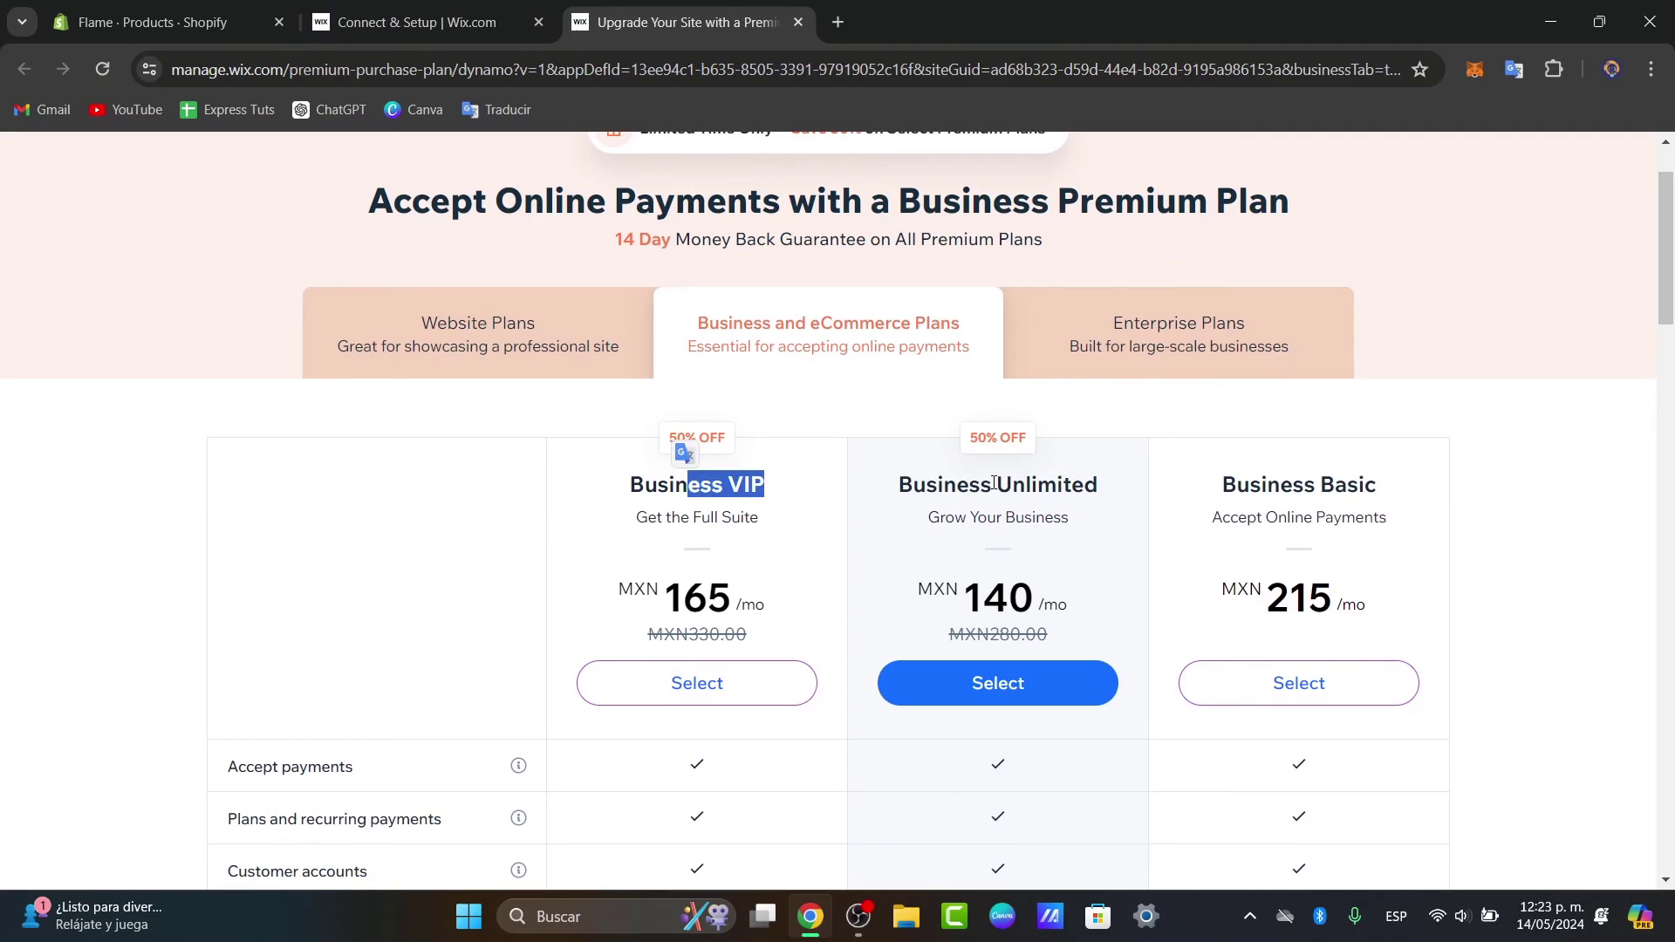
{"action": "left_click_drag", "start_coordinate": [994, 482], "coordinate": [1116, 499]}
{"action": "left_click", "coordinate": [1398, 493]}
{"action": "scroll", "coordinate": [1411, 489], "scroll_direction": "down", "scroll_amount": 15}
{"action": "scroll", "coordinate": [1413, 487], "scroll_direction": "up", "scroll_amount": 17}
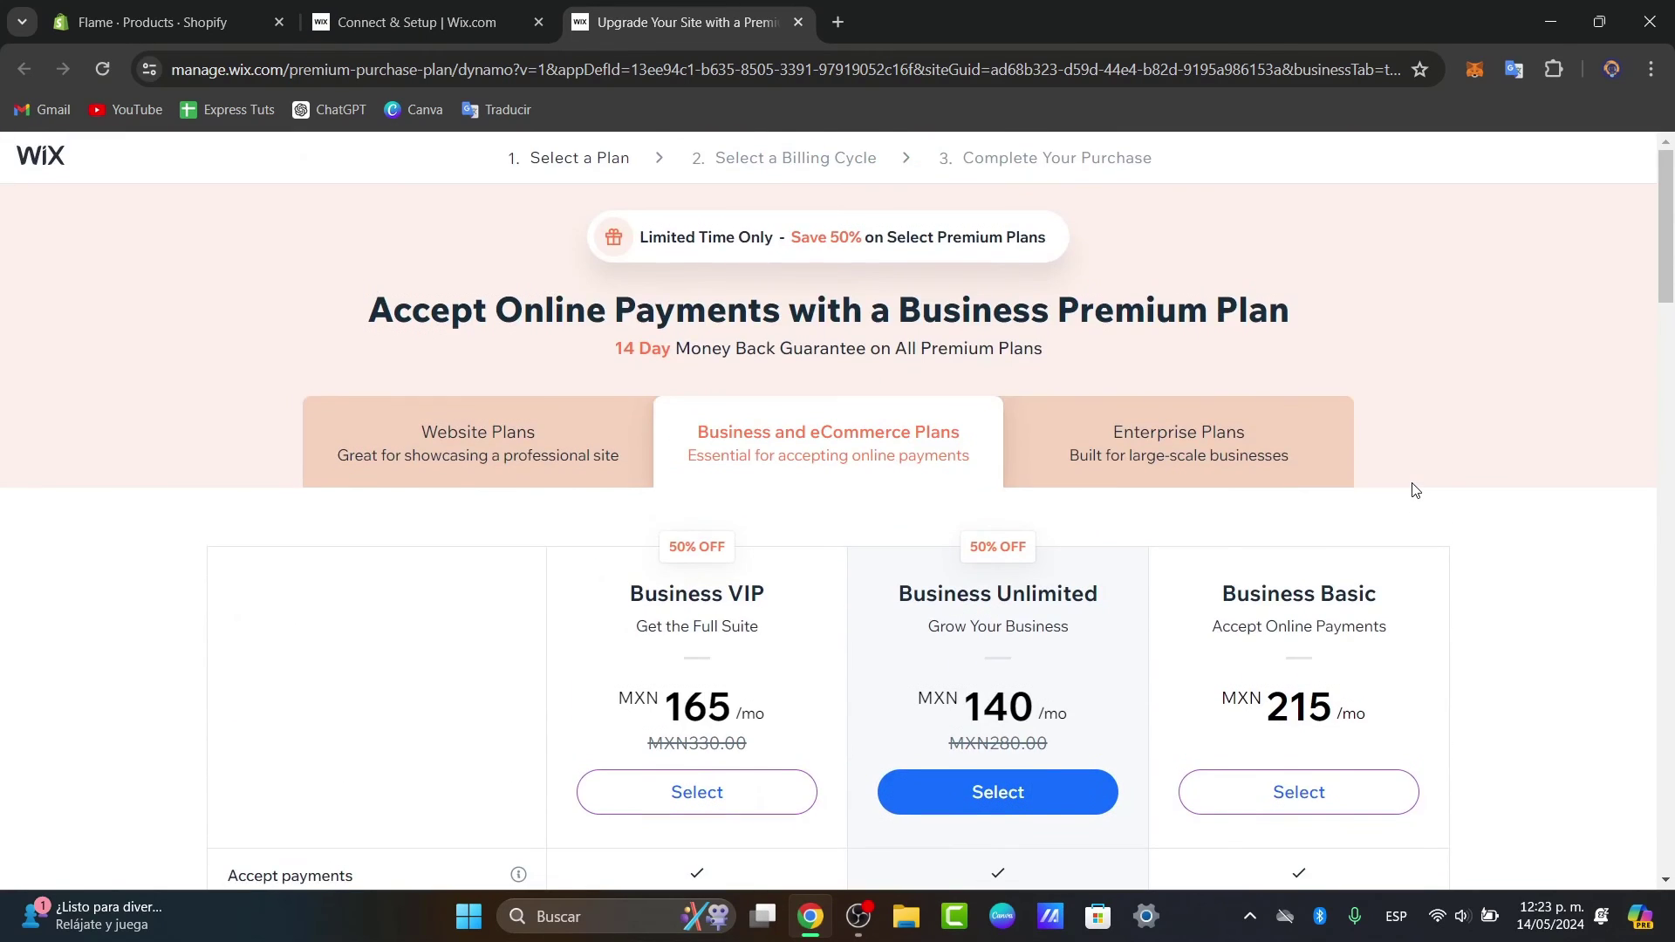
Return to the Getting Paid tab after a quick look at the Shopify products list.
{"action": "left_click", "coordinate": [454, 8]}
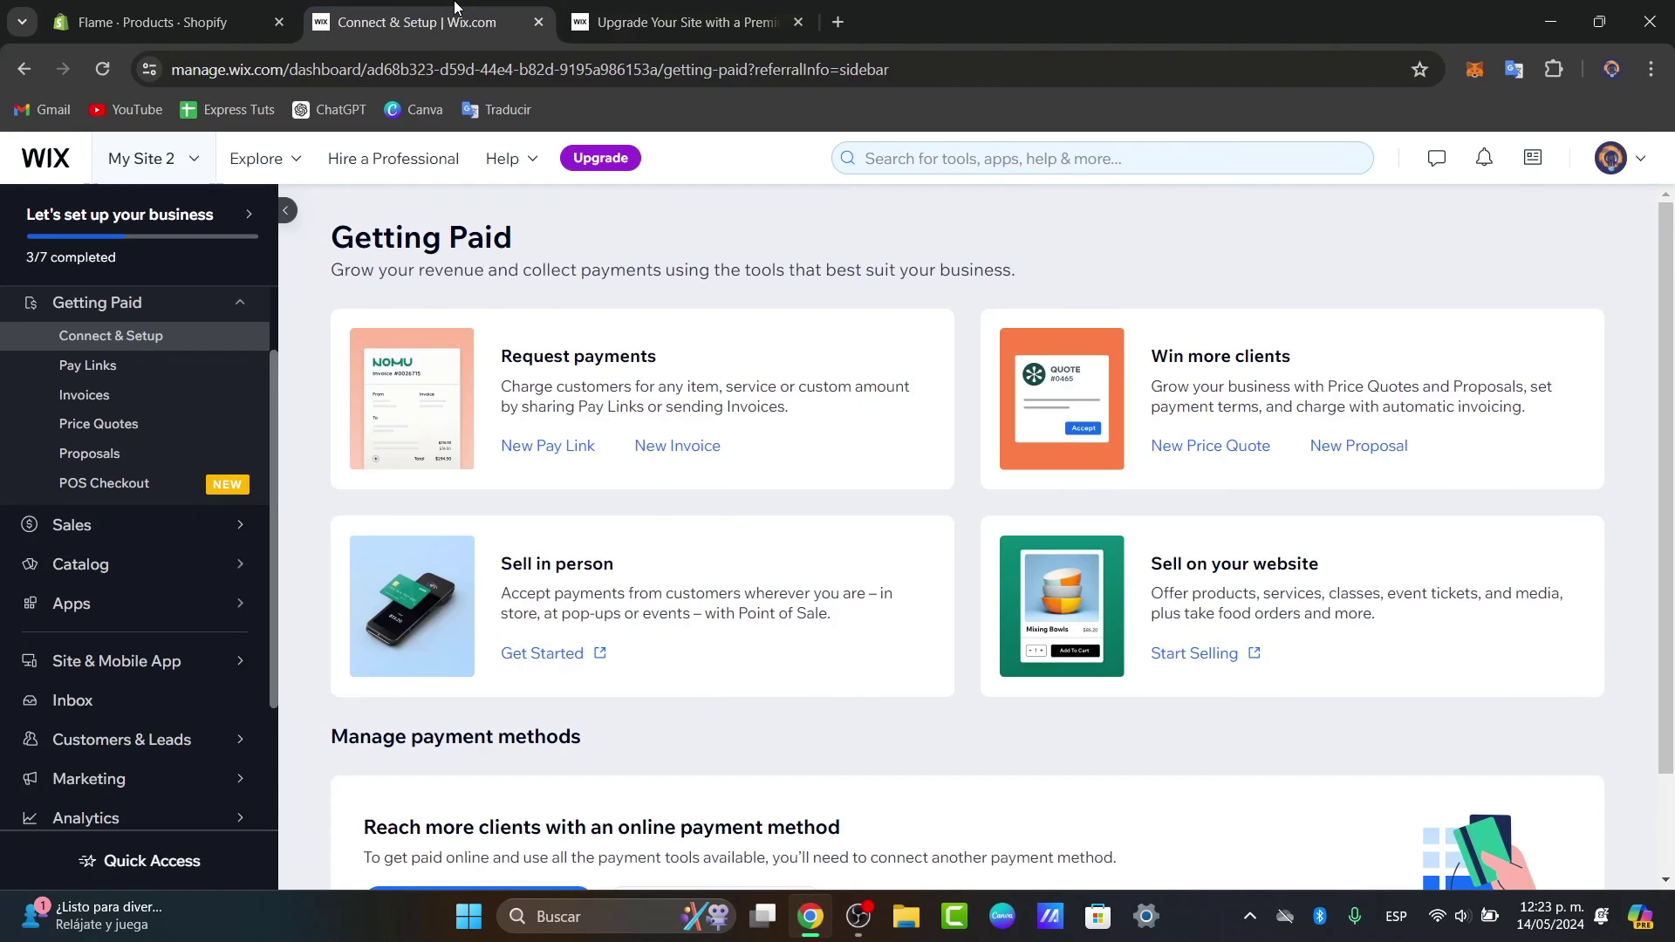
{"action": "left_click", "coordinate": [270, 7]}
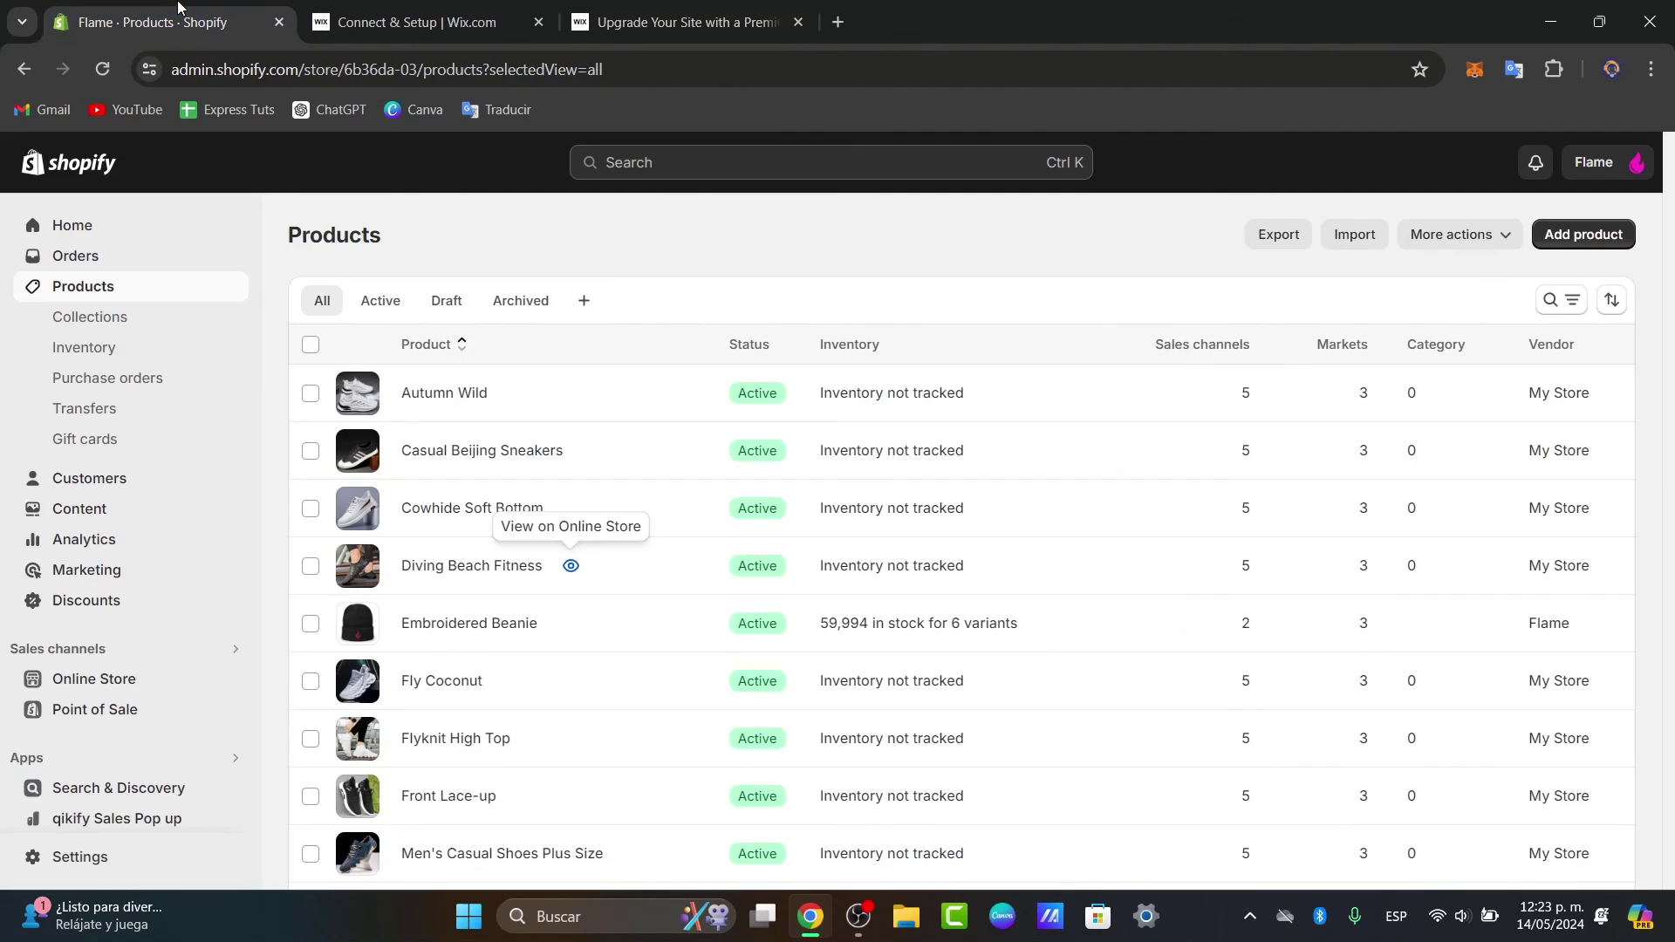
{"action": "left_click", "coordinate": [451, 7]}
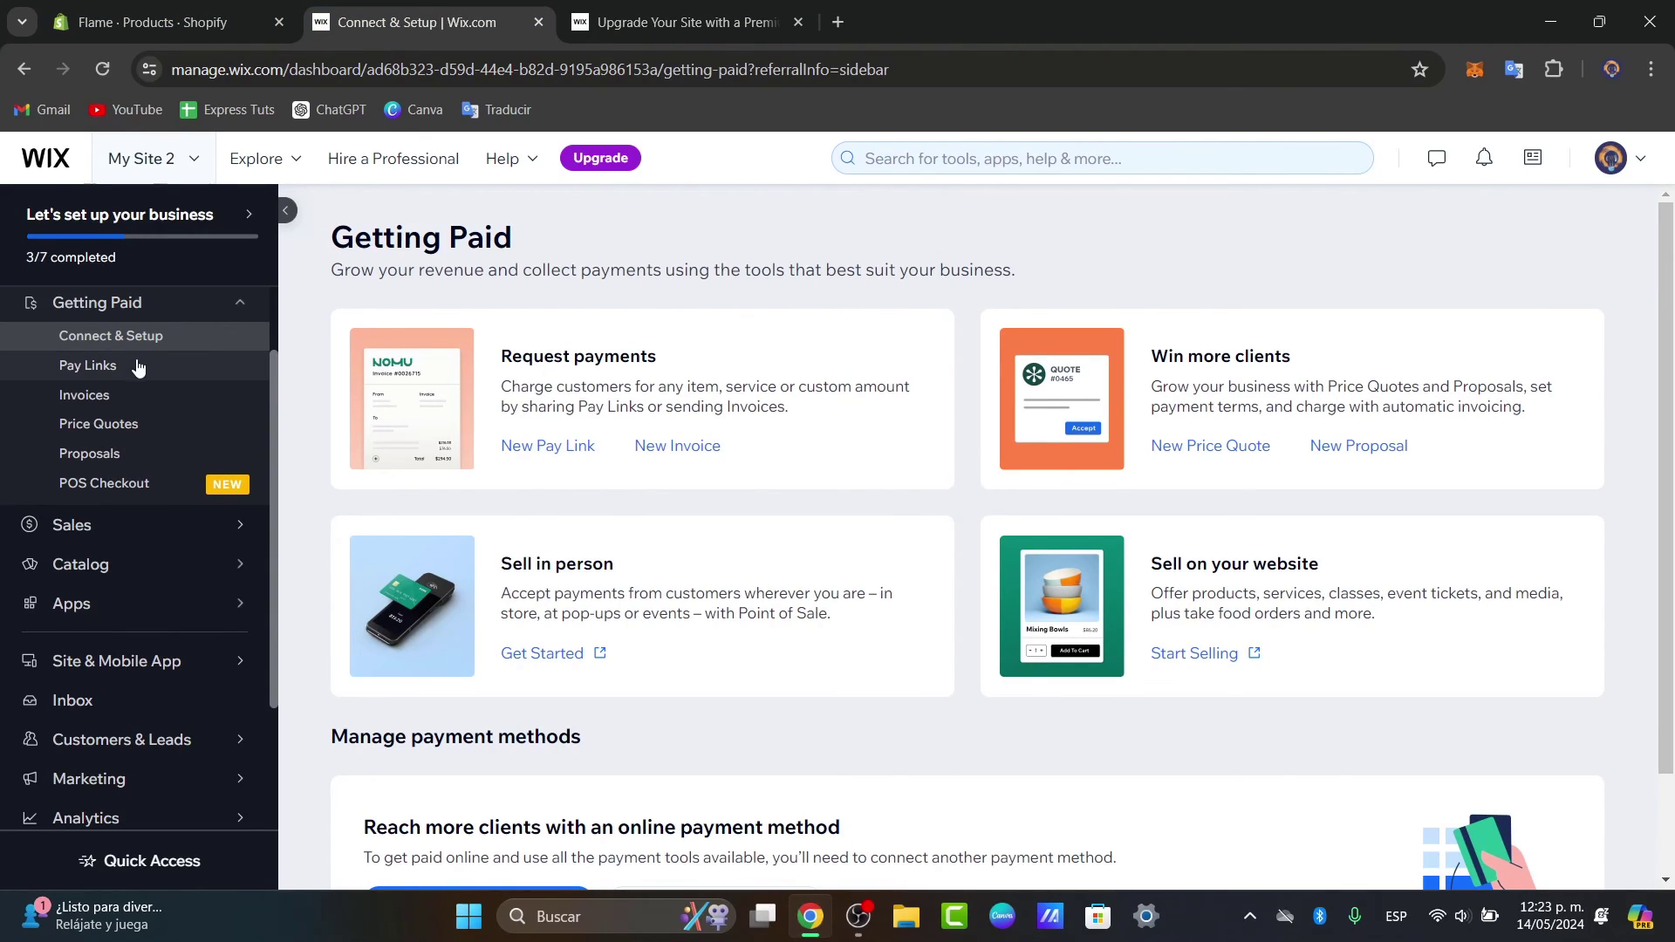
Show the 13-product list and bring up Edit, Duplicate, Delete for Diving Beach Fitness.
{"action": "left_click", "coordinate": [106, 569]}
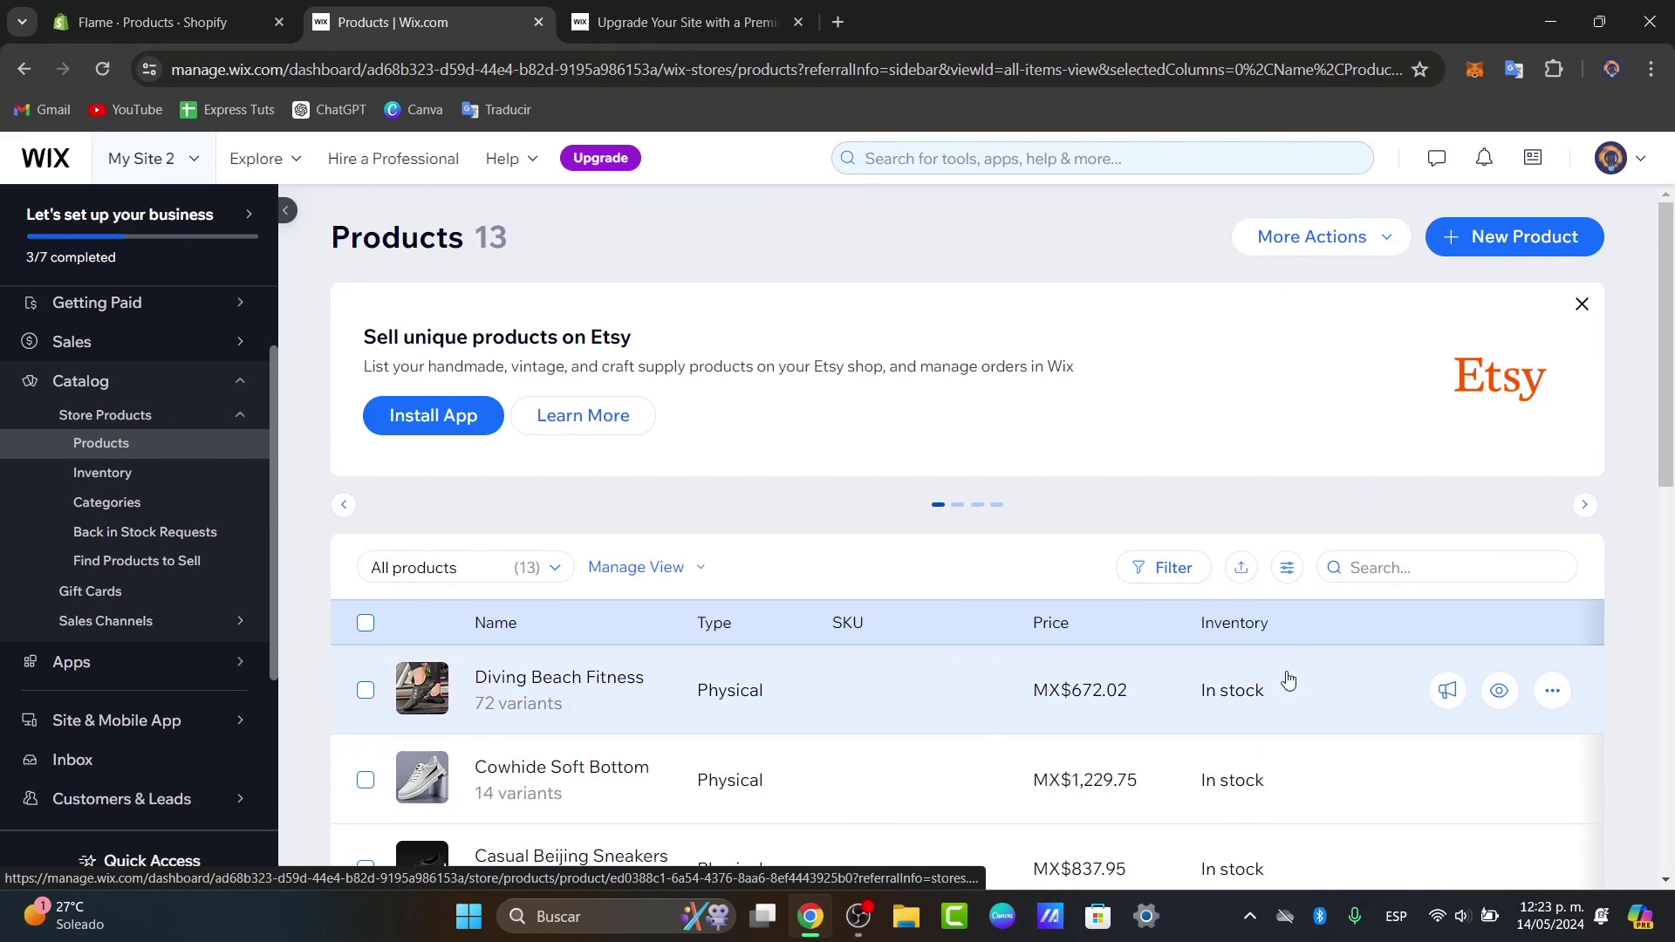
{"action": "mouse_move", "coordinate": [1448, 693]}
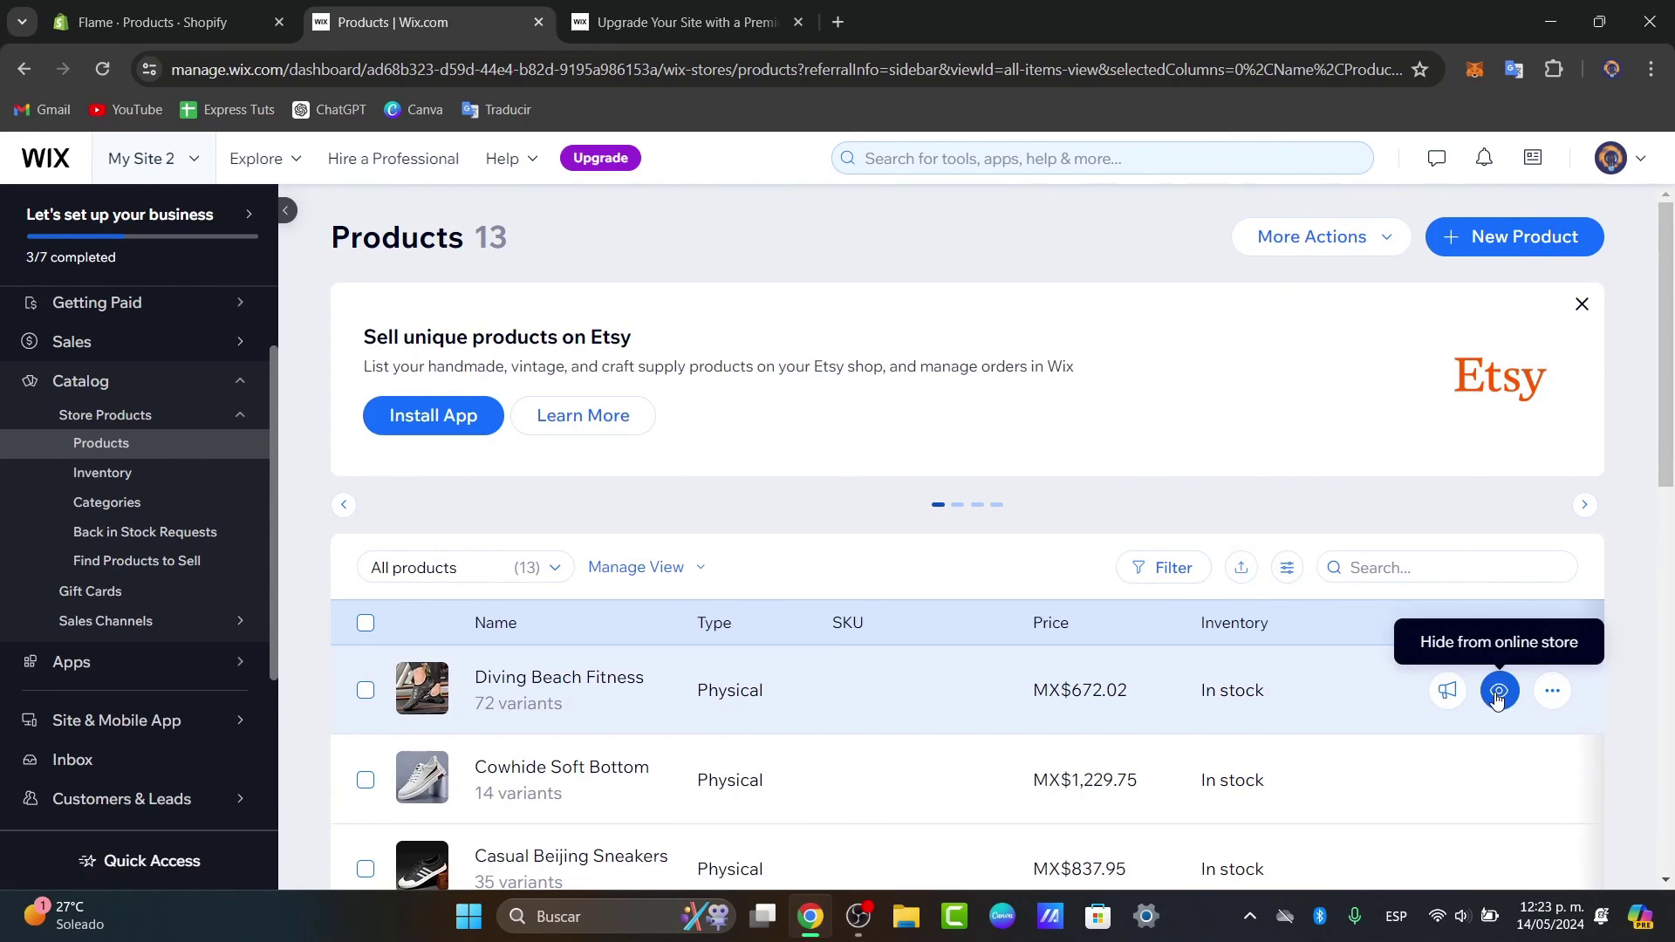
{"action": "left_click", "coordinate": [1552, 690]}
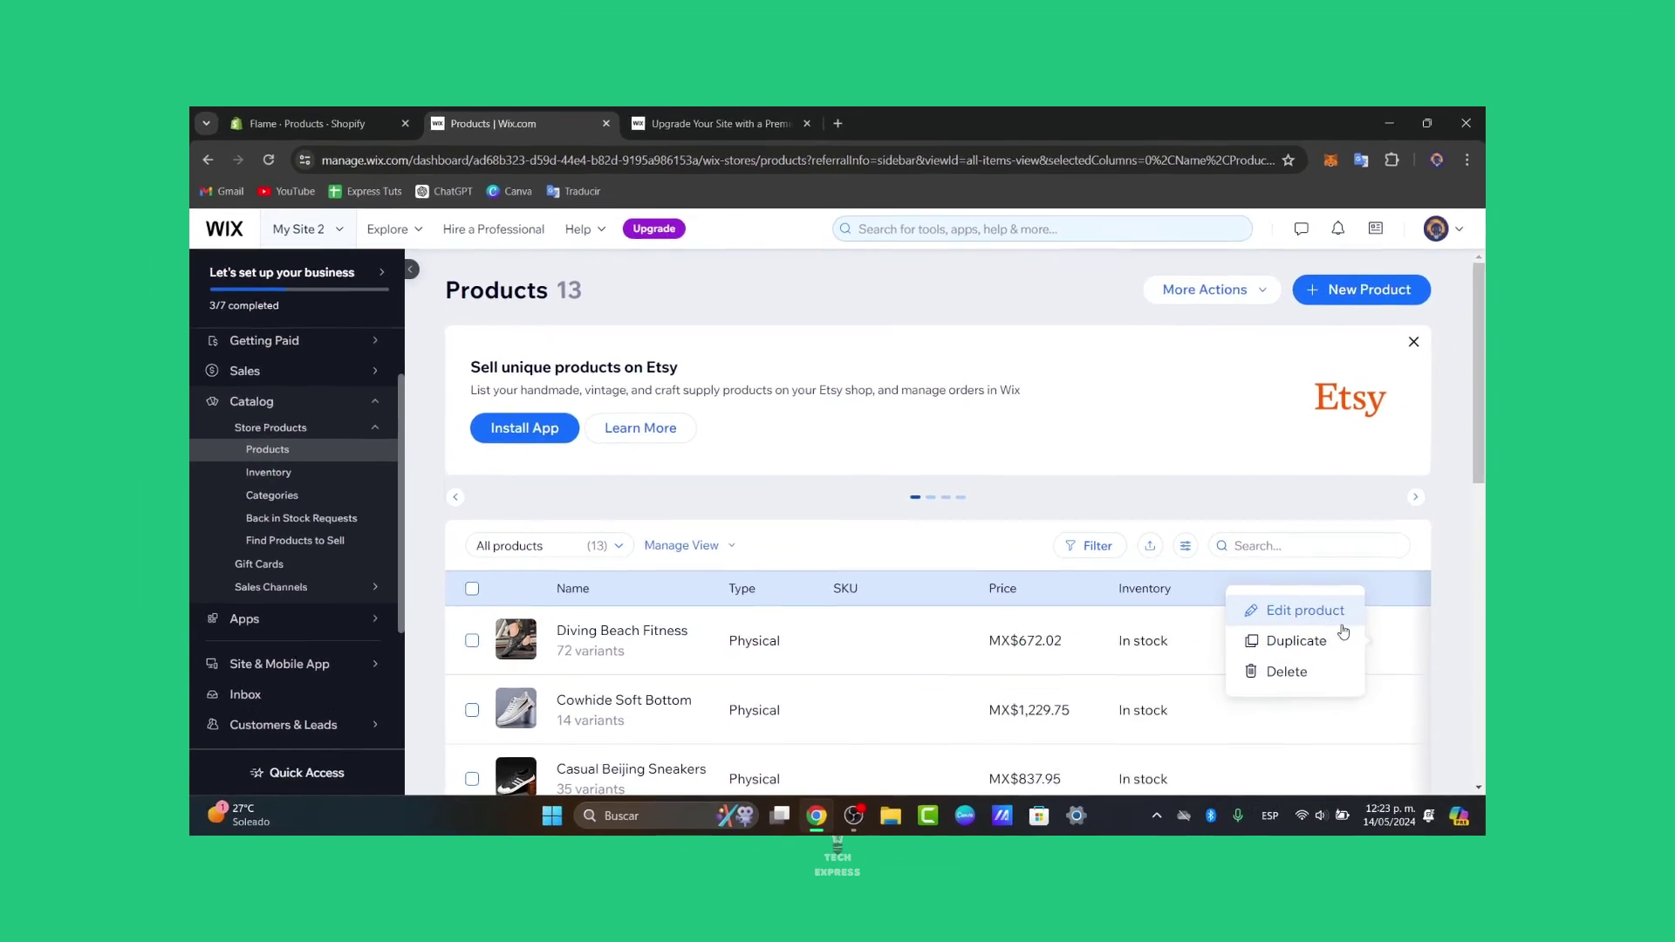